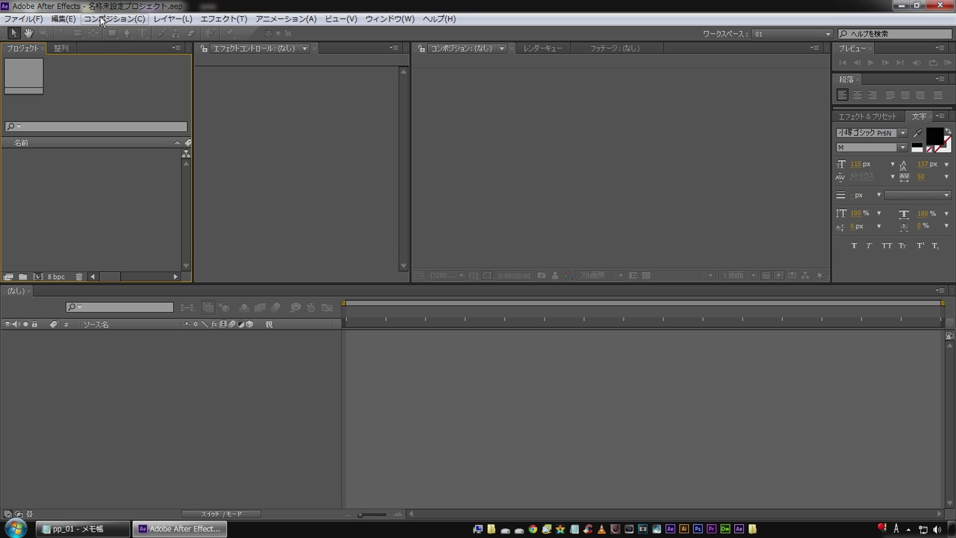
Step: Create a new 1280×720 composition named cut_01
{"action": "left_click", "coordinate": [114, 19]}
{"action": "left_click", "coordinate": [100, 32]}
{"action": "type", "text": "cut_01"}
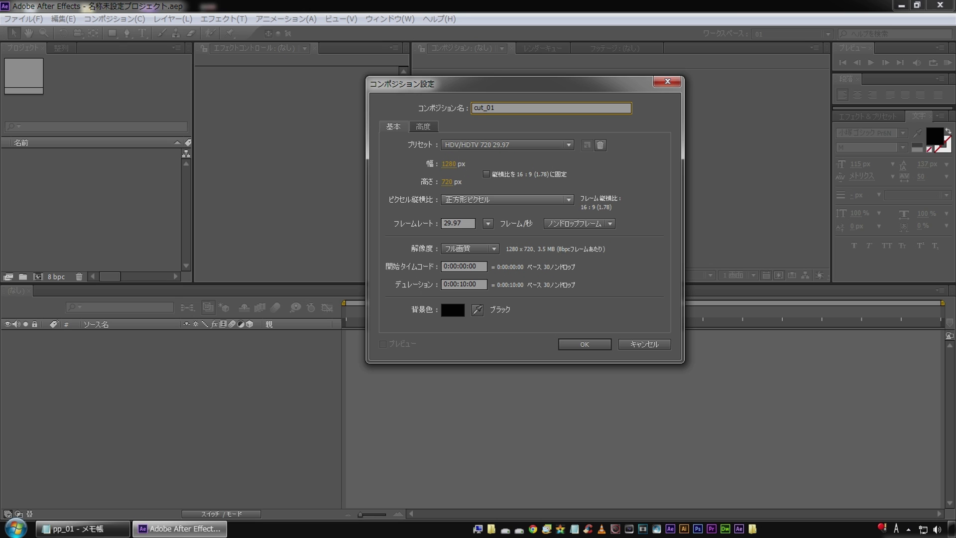
{"action": "key", "text": "Return"}
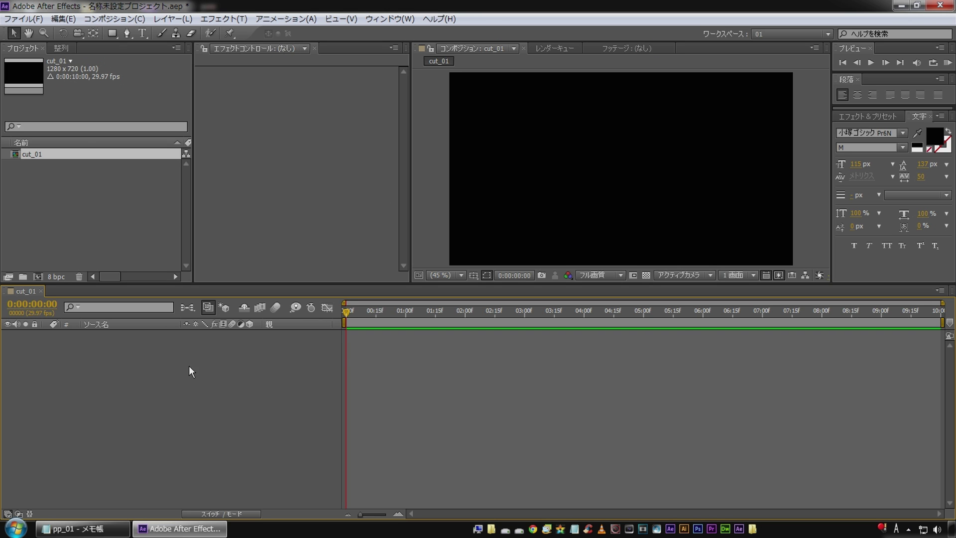
Step: Add a black solid layer named particle_01 to cut_01
{"action": "right_click", "coordinate": [189, 367]}
{"action": "mouse_move", "coordinate": [196, 376]}
{"action": "left_click", "coordinate": [473, 408]}
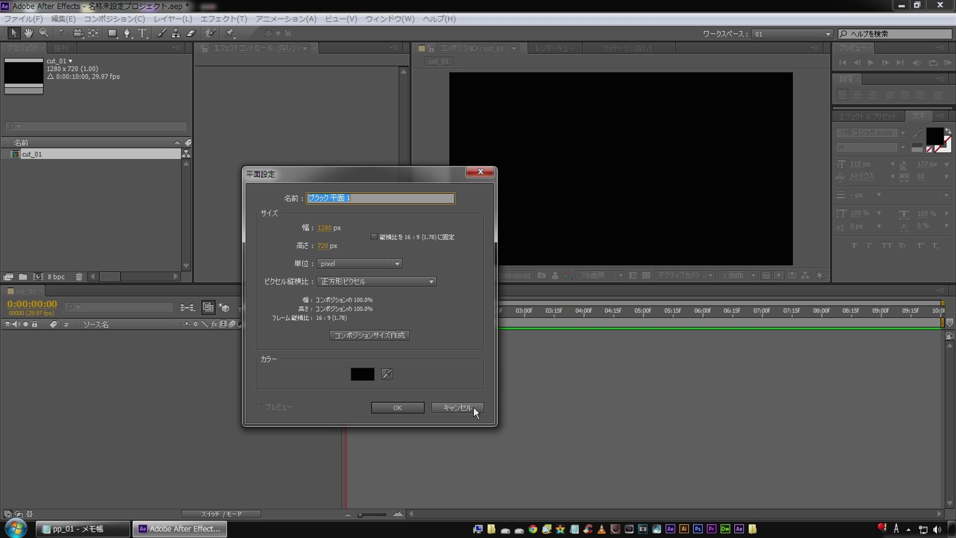
{"action": "type", "text": "particle_01"}
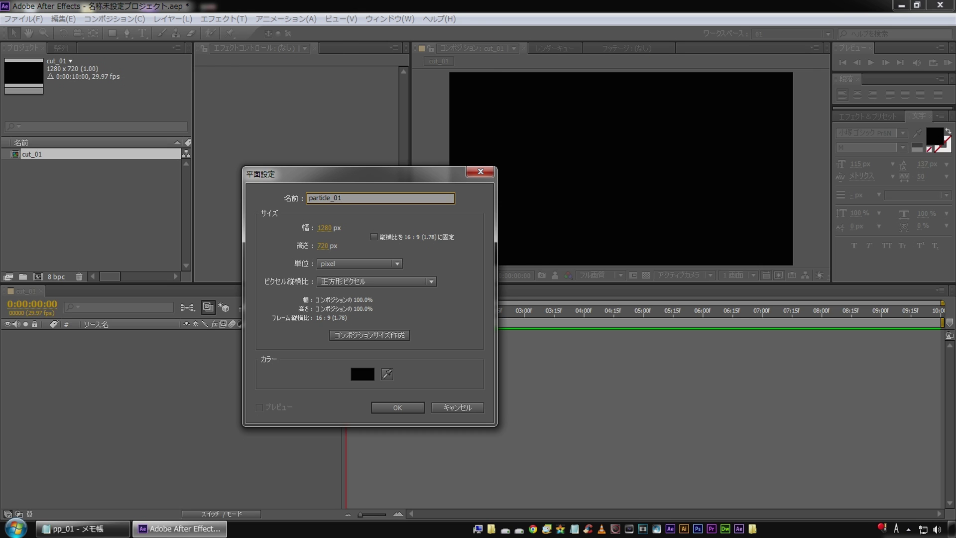
{"action": "key", "text": "Return"}
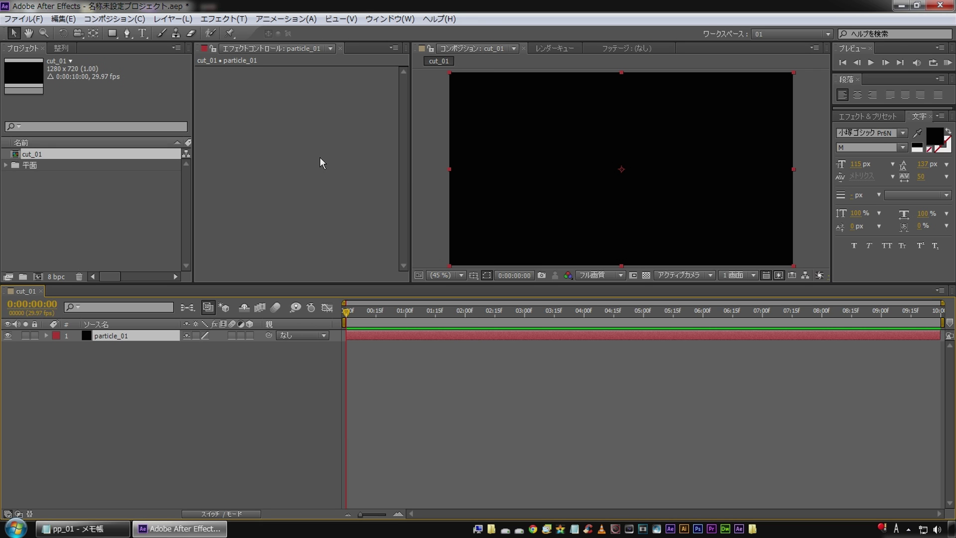
{"action": "right_click", "coordinate": [293, 125]}
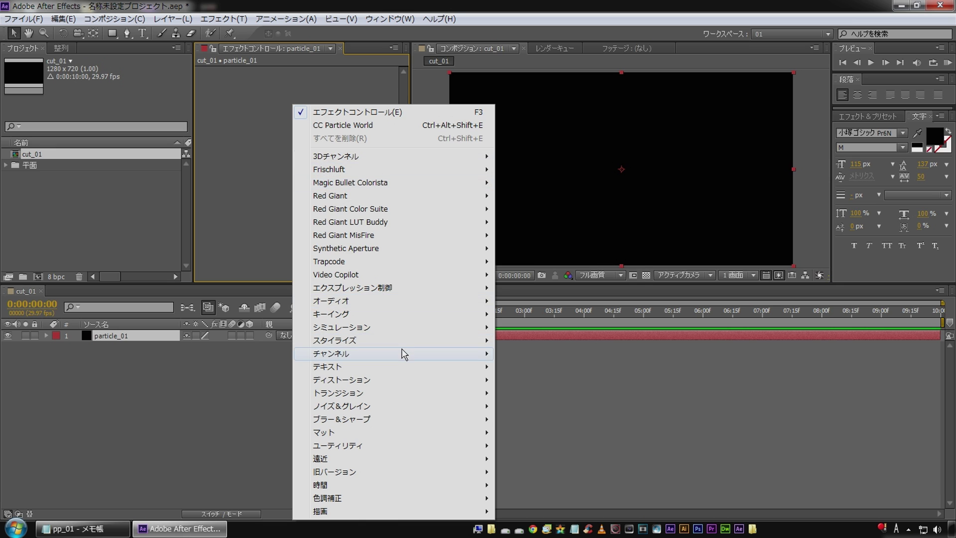
Step: Apply CC Particle World to particle_01 and advance time to see emitted particles
{"action": "mouse_move", "coordinate": [410, 331]}
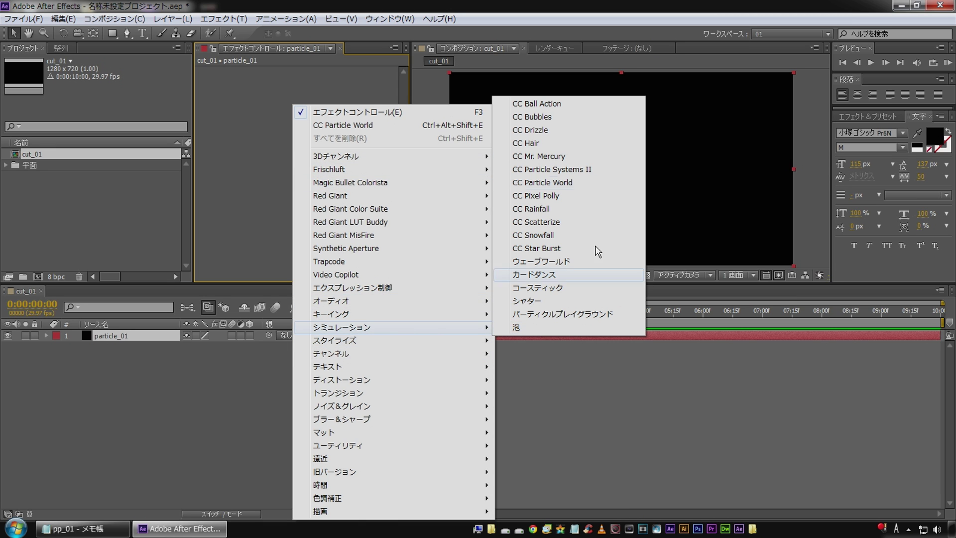
{"action": "left_click", "coordinate": [548, 186]}
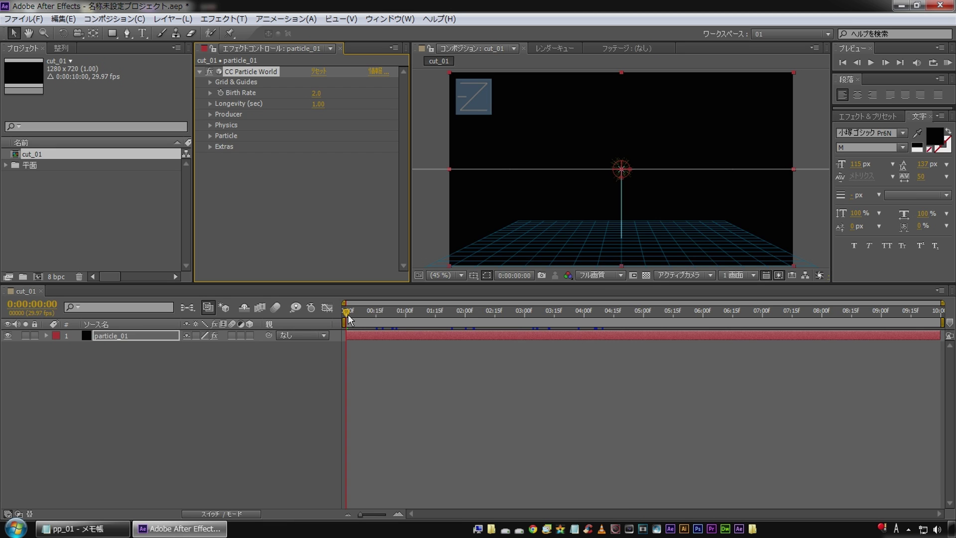
{"action": "mouse_move", "coordinate": [345, 312]}
{"action": "left_mouse_down"}
{"action": "mouse_move", "coordinate": [552, 335]}
{"action": "mouse_move", "coordinate": [616, 328]}
{"action": "mouse_move", "coordinate": [587, 329]}
{"action": "left_mouse_up"}
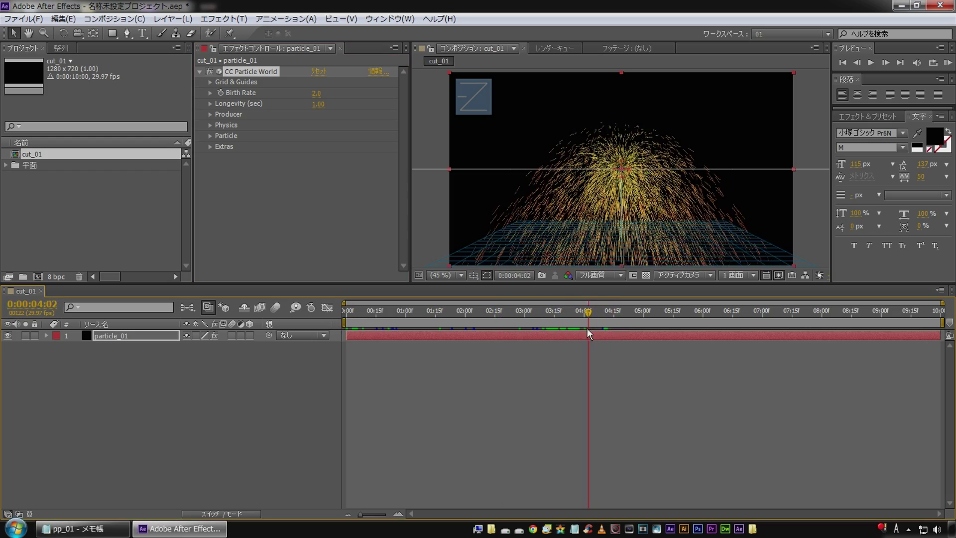
Step: Lower the Physics Velocity to 0.17 for a narrow particle plume
{"action": "left_click", "coordinate": [96, 336]}
{"action": "left_click", "coordinate": [46, 336]}
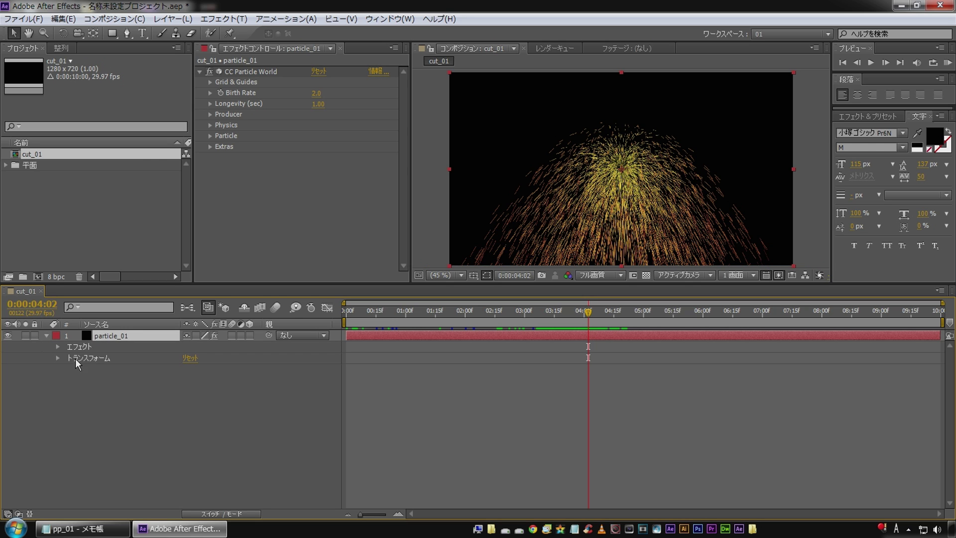
{"action": "left_click", "coordinate": [209, 125]}
{"action": "left_click_drag", "start_coordinate": [319, 147], "coordinate": [271, 150]}
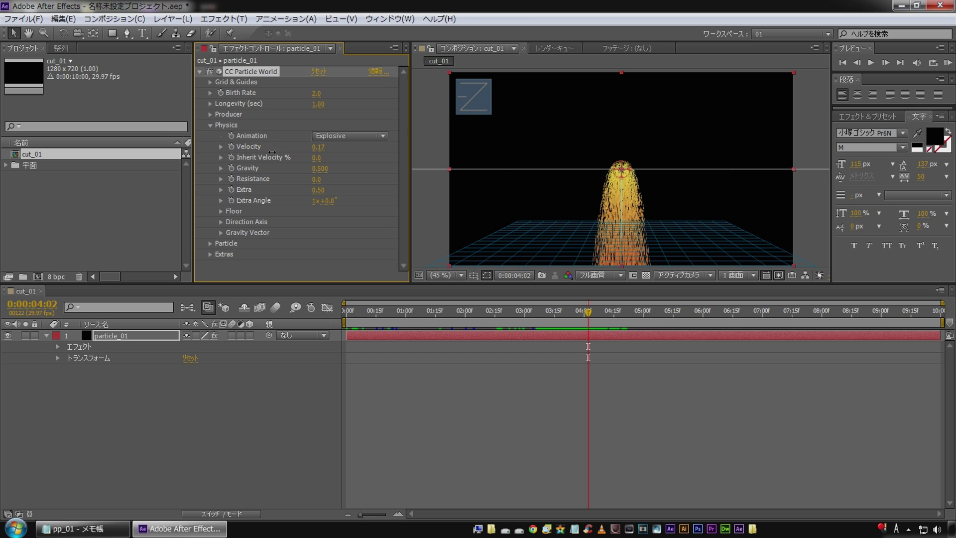
{"action": "left_click", "coordinate": [80, 347]}
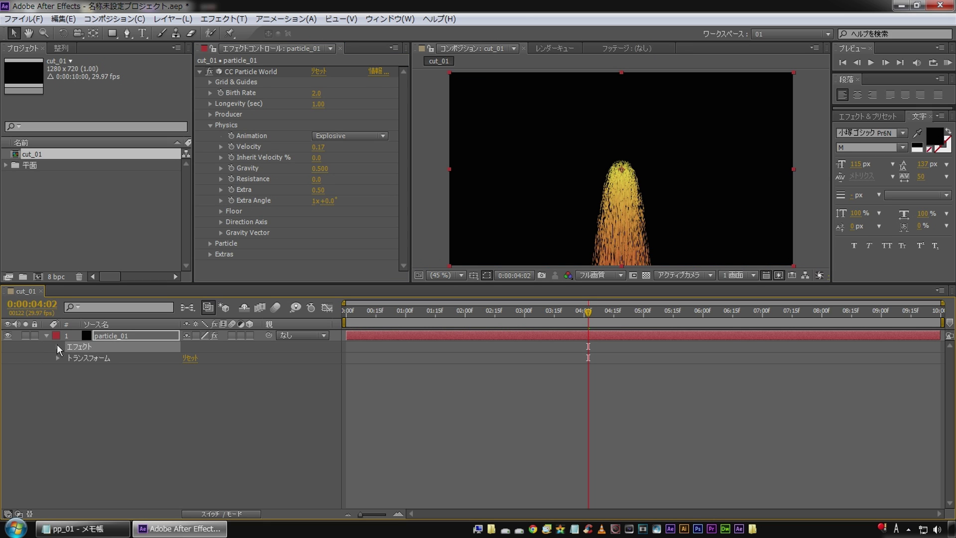
{"action": "left_click", "coordinate": [58, 347]}
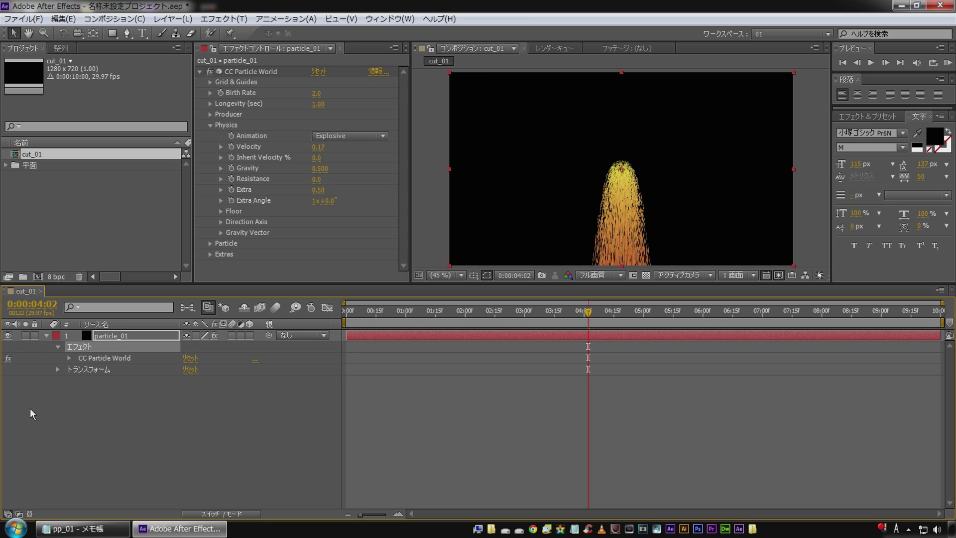
{"action": "left_click", "coordinate": [69, 358]}
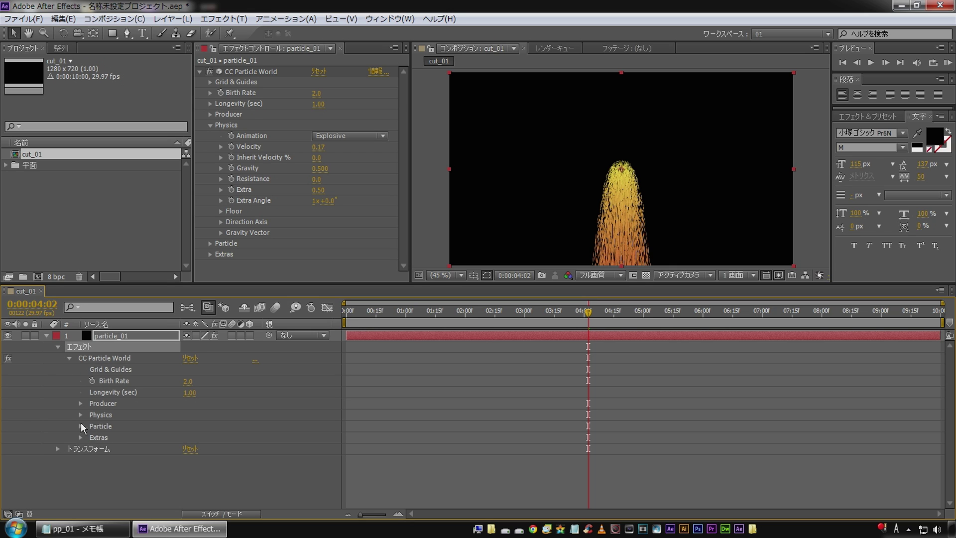
{"action": "left_click", "coordinate": [79, 402]}
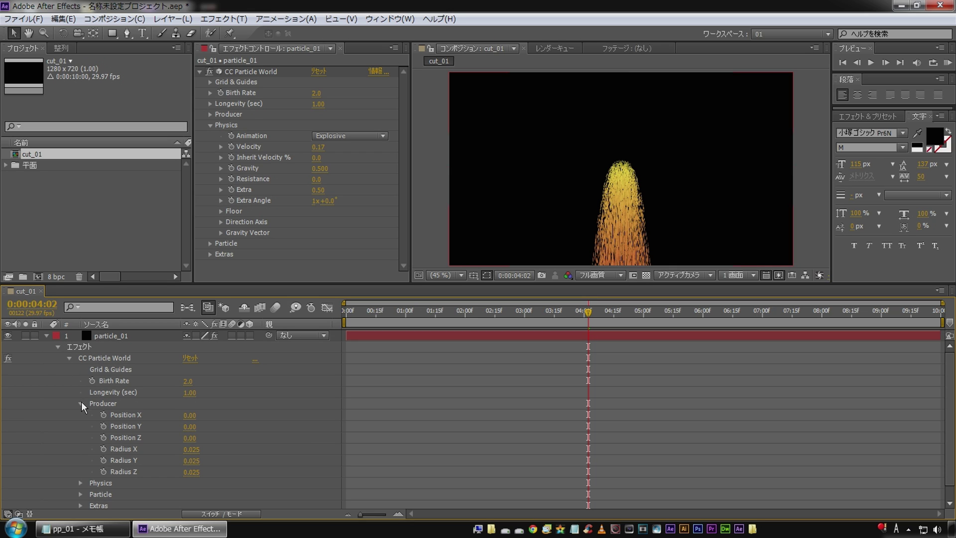
{"action": "left_click", "coordinate": [127, 414]}
{"action": "left_click", "coordinate": [129, 428]}
{"action": "left_click", "coordinate": [129, 438]}
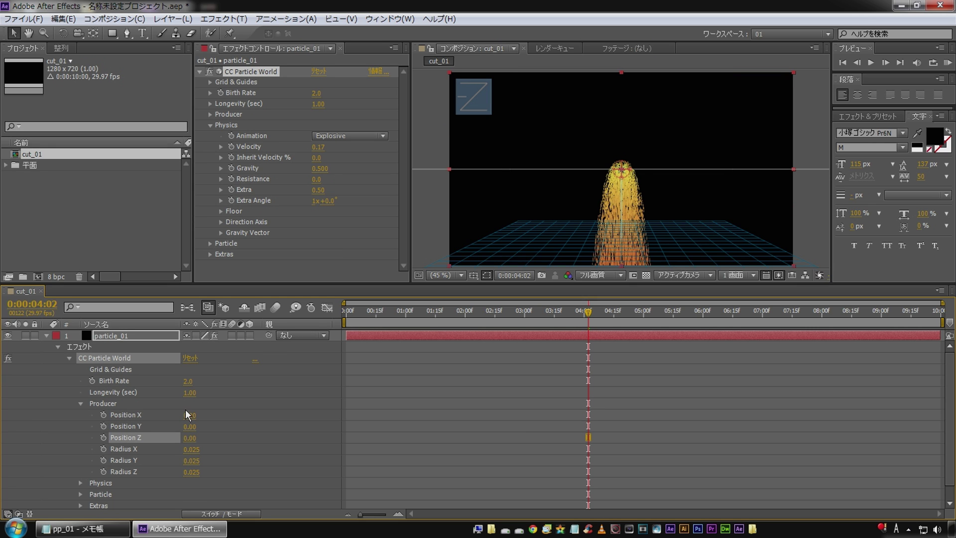
{"action": "left_click_drag", "start_coordinate": [189, 415], "coordinate": [213, 421]}
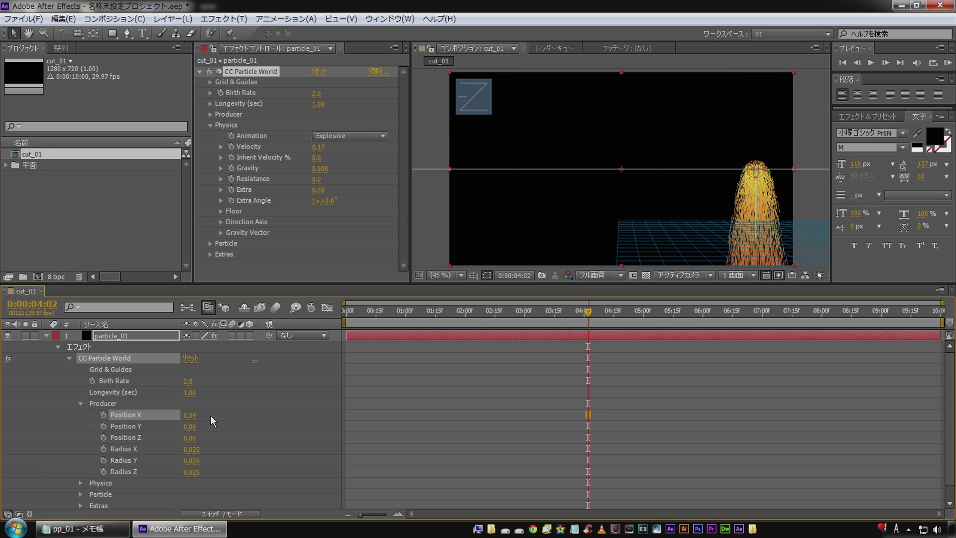
{"action": "key", "text": "ctrl+z"}
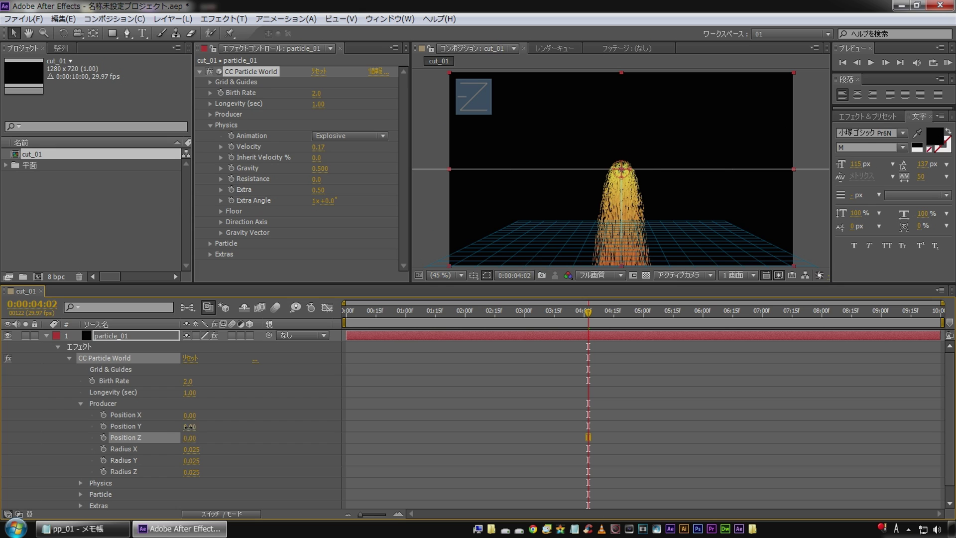
{"action": "left_click_drag", "start_coordinate": [189, 427], "coordinate": [173, 424]}
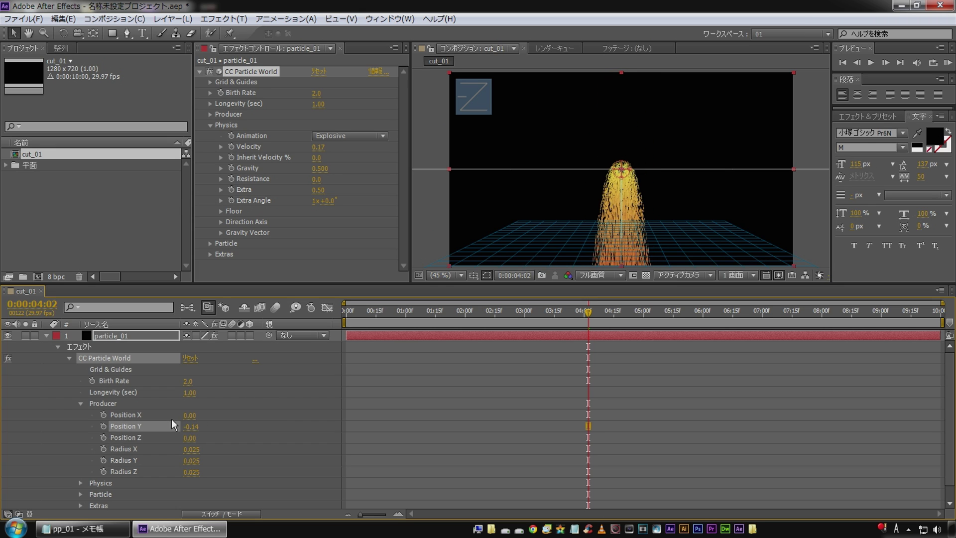
{"action": "key", "text": "ctrl+z"}
{"action": "mouse_move", "coordinate": [189, 438]}
{"action": "left_mouse_down"}
{"action": "mouse_move", "coordinate": [249, 432]}
{"action": "mouse_move", "coordinate": [202, 436]}
{"action": "left_mouse_up"}
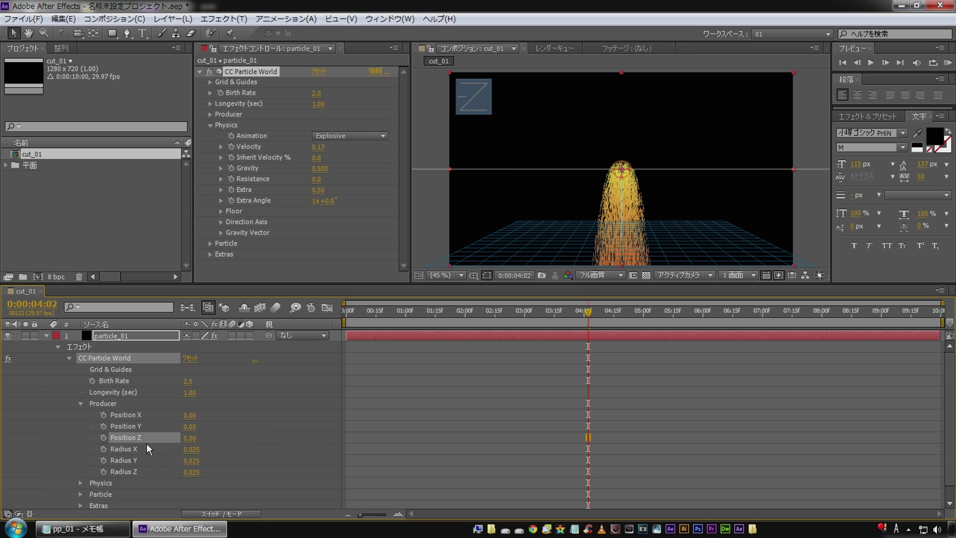
{"action": "left_click", "coordinate": [45, 344]}
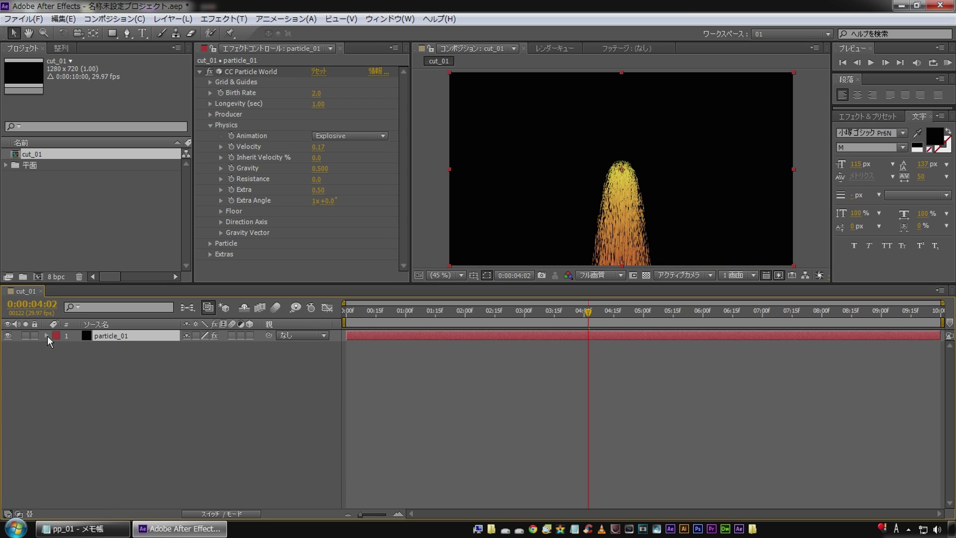
Step: Add a new null object layer and rename it pp_01
{"action": "left_click", "coordinate": [46, 336]}
{"action": "right_click", "coordinate": [144, 403]}
{"action": "mouse_move", "coordinate": [211, 277]}
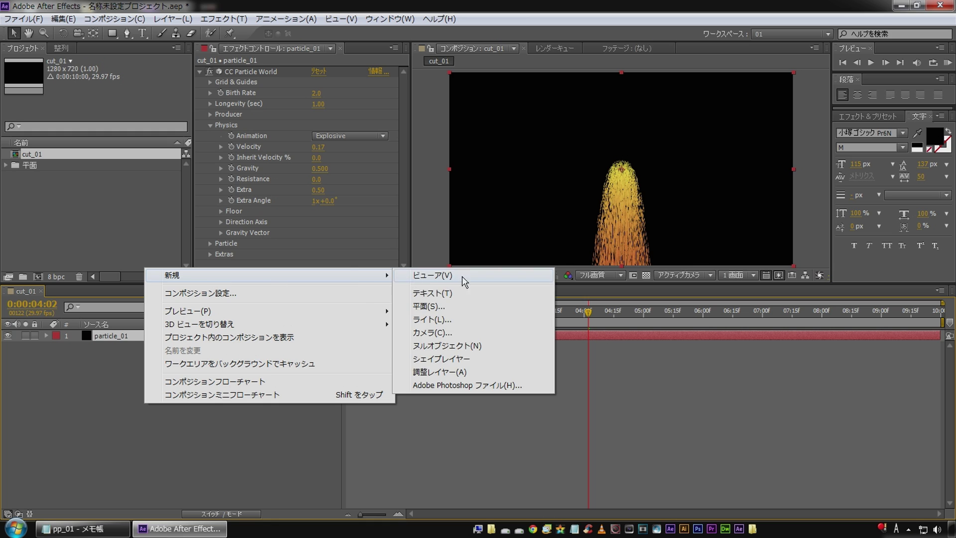
{"action": "left_click", "coordinate": [471, 346]}
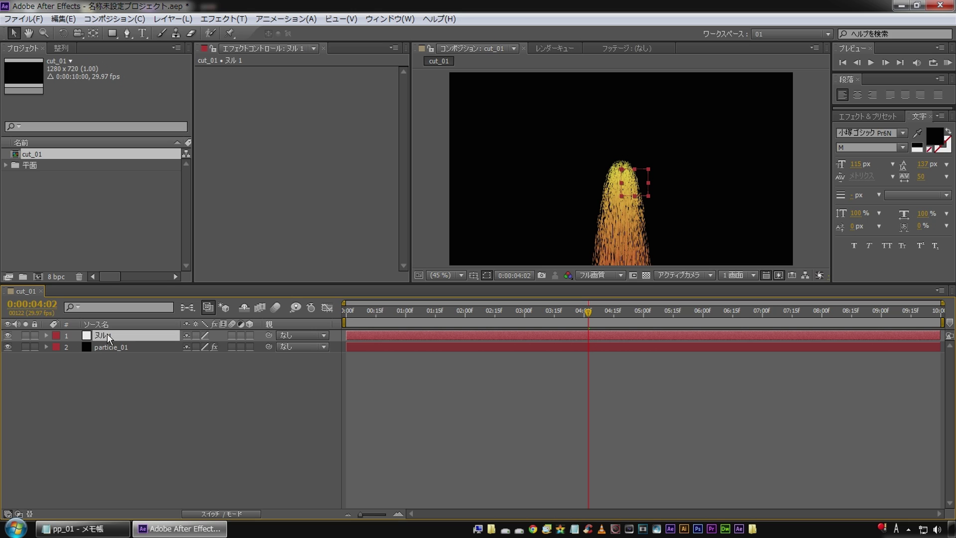
{"action": "key", "text": "Return"}
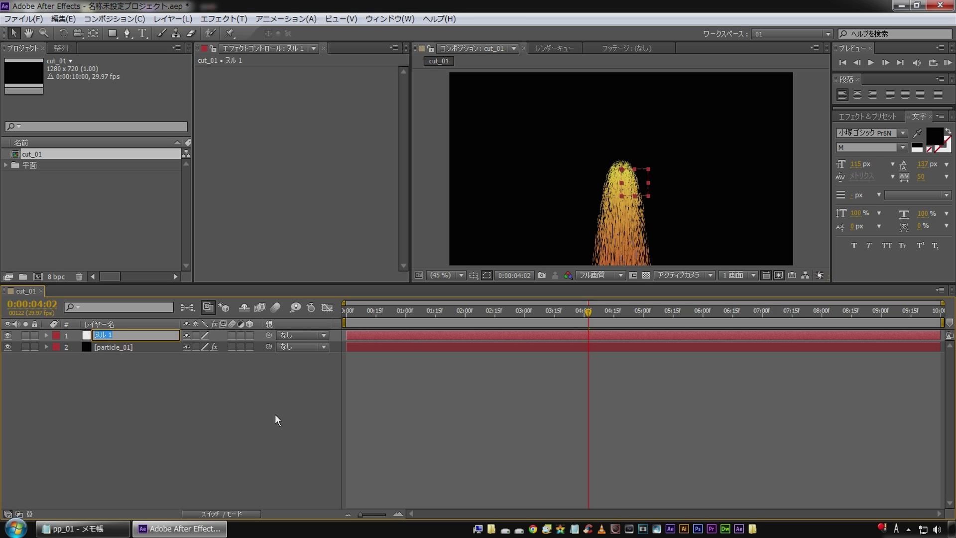
{"action": "type", "text": "pp_01"}
{"action": "key", "text": "Return"}
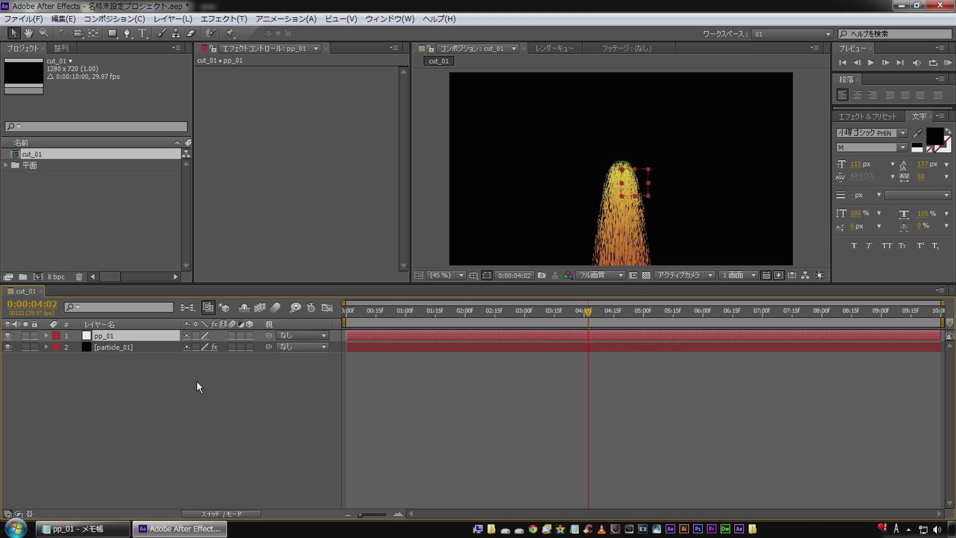
Step: Make pp_01 a 3D layer and show its Position at 640, 360, 0
{"action": "left_click", "coordinate": [250, 335]}
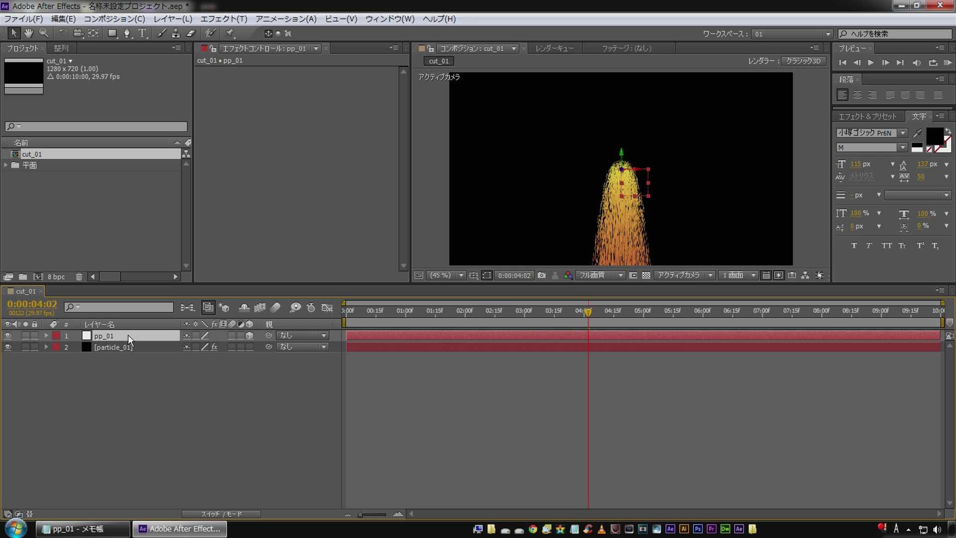
{"action": "key", "text": "p"}
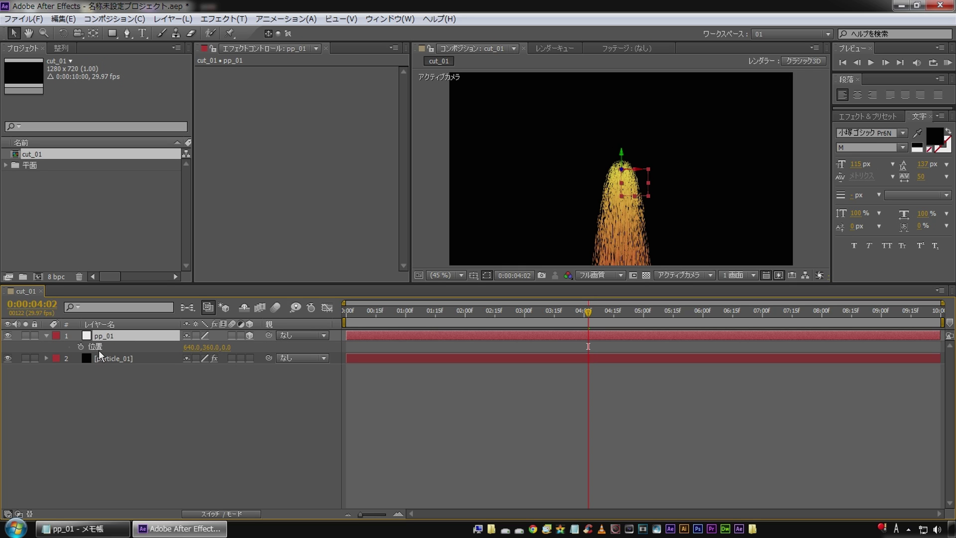
{"action": "left_click", "coordinate": [99, 350]}
{"action": "left_click", "coordinate": [189, 347]}
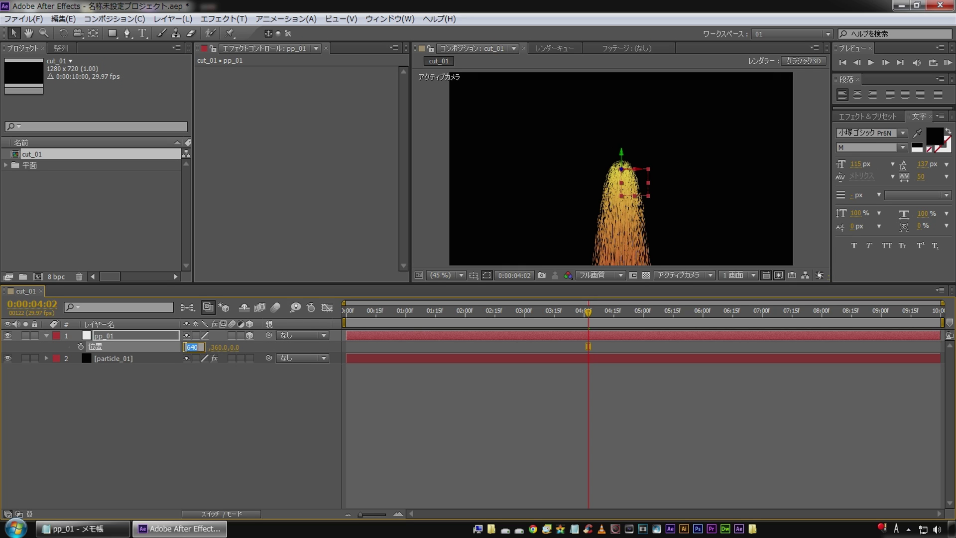
{"action": "left_click", "coordinate": [189, 373]}
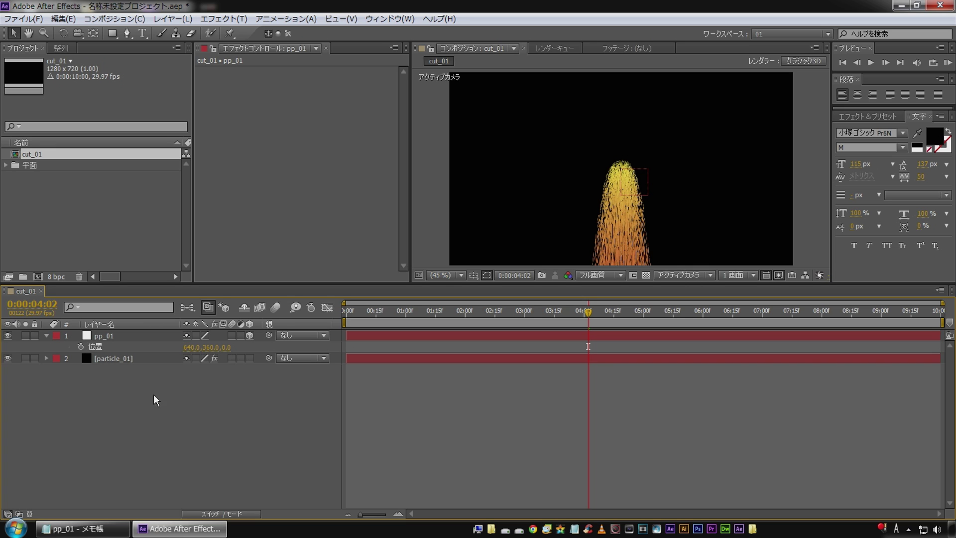
{"action": "left_click", "coordinate": [116, 359]}
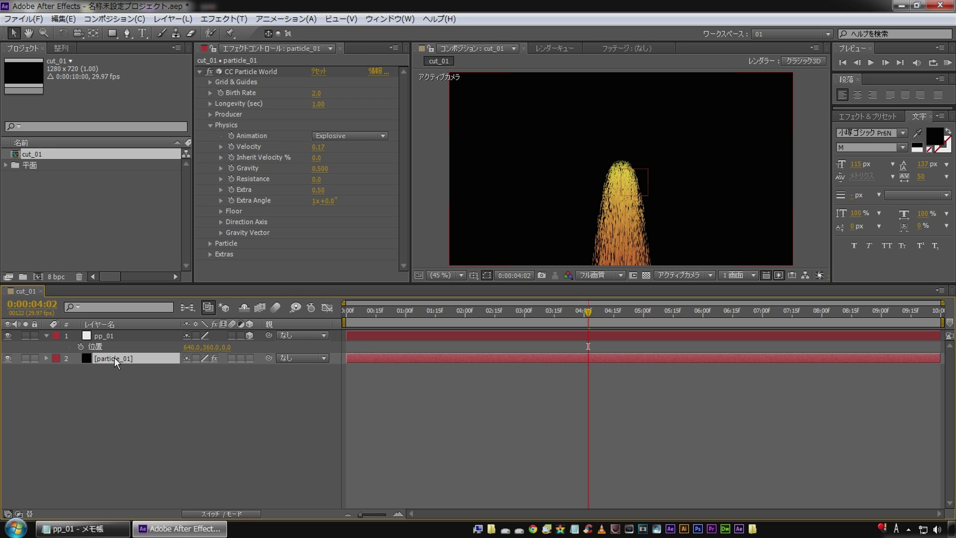
Step: Reveal particle_01's Producer position settings and add an expression to Position X
{"action": "left_click", "coordinate": [45, 358]}
{"action": "left_click", "coordinate": [127, 414]}
{"action": "left_click", "coordinate": [125, 427]}
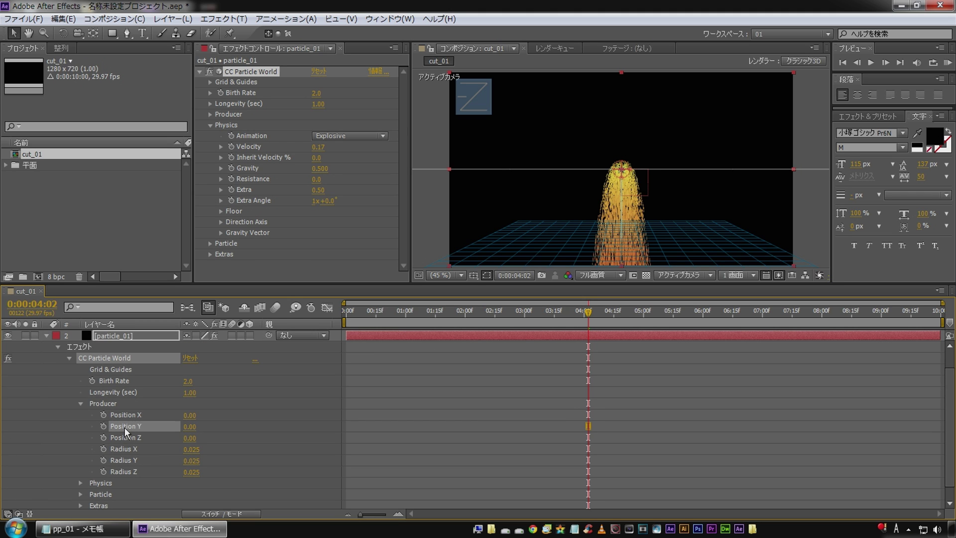
{"action": "left_click", "coordinate": [121, 439]}
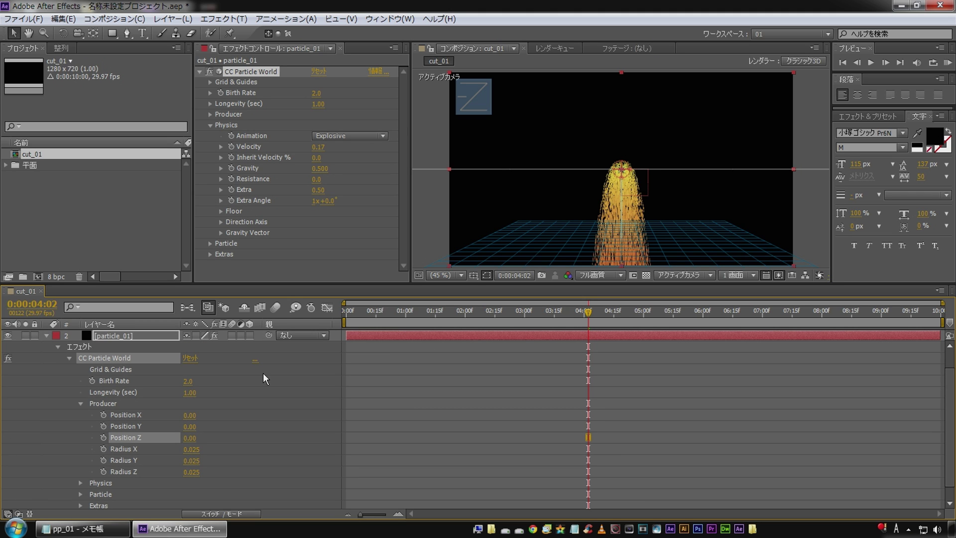
{"action": "left_click", "coordinate": [80, 528]}
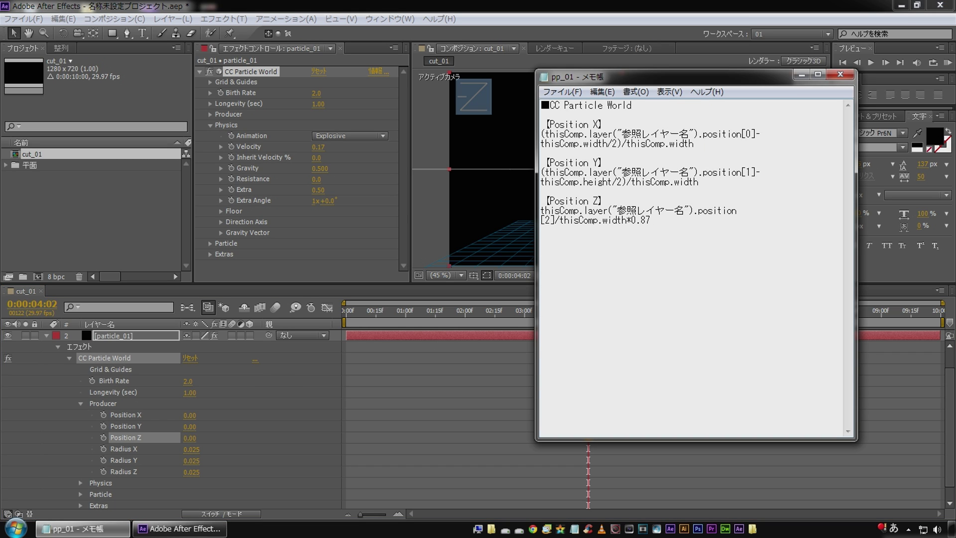
{"action": "key", "text": "alt+Tab"}
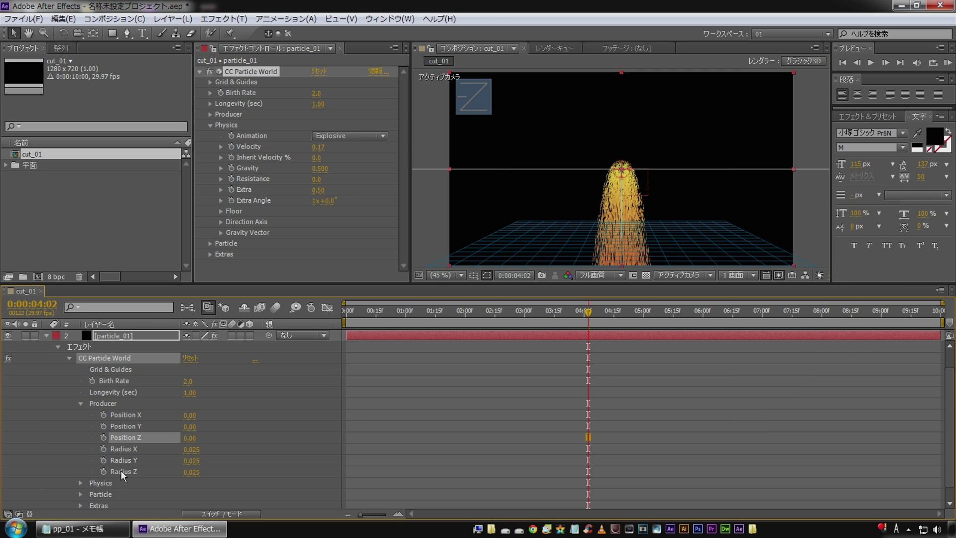
{"action": "left_click", "coordinate": [124, 413]}
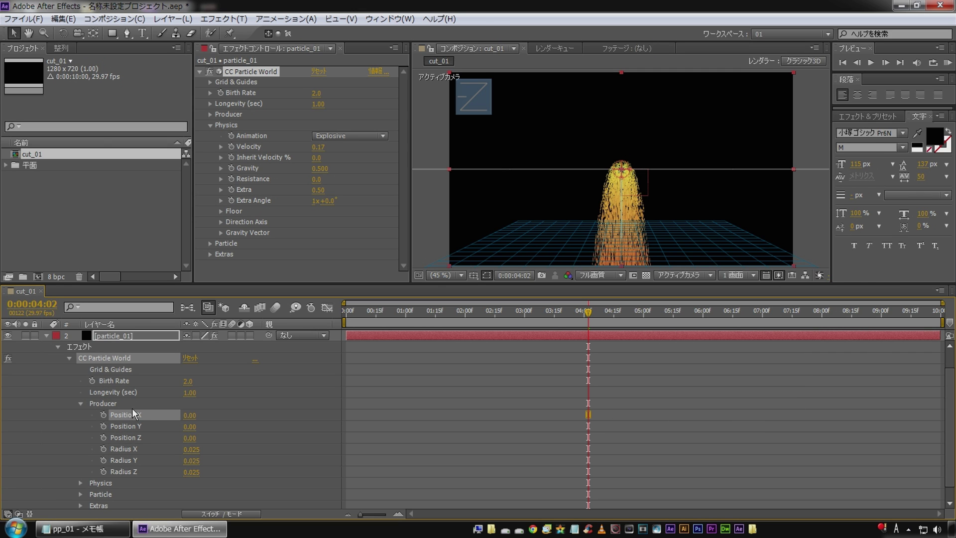
{"action": "left_click", "coordinate": [303, 19]}
{"action": "left_click", "coordinate": [329, 219]}
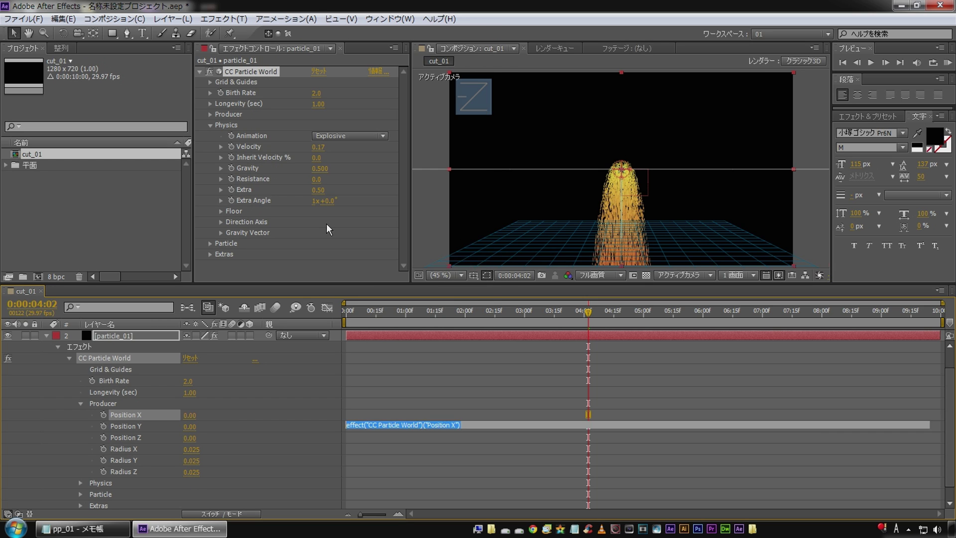
Step: Copy the Position X expression from the notes, paste it and commit
{"action": "key", "text": "alt+Tab"}
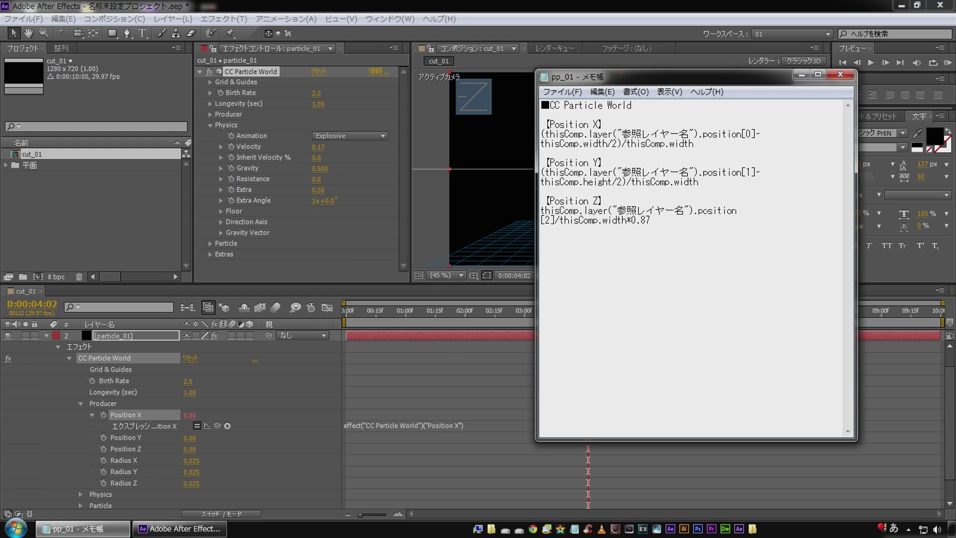
{"action": "left_click_drag", "start_coordinate": [694, 144], "coordinate": [524, 137]}
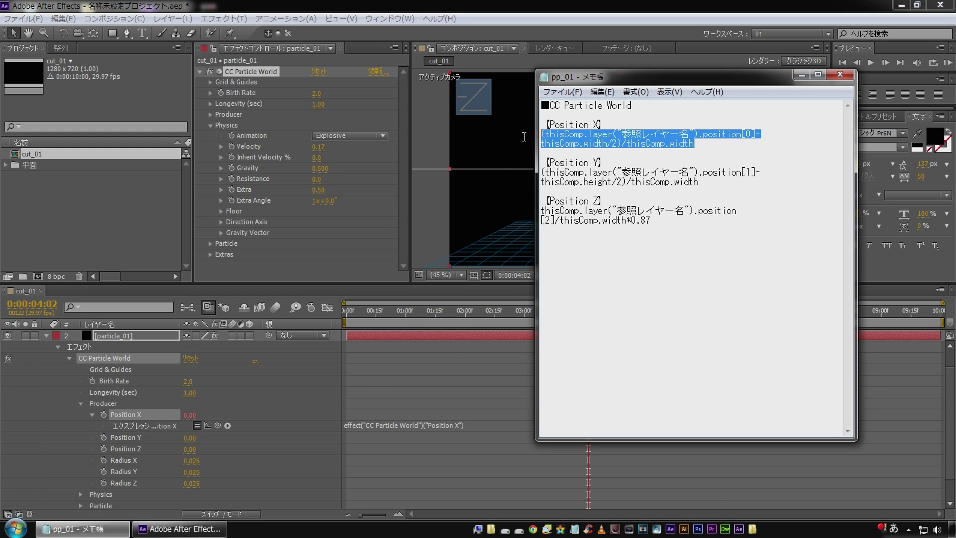
{"action": "right_click", "coordinate": [565, 139]}
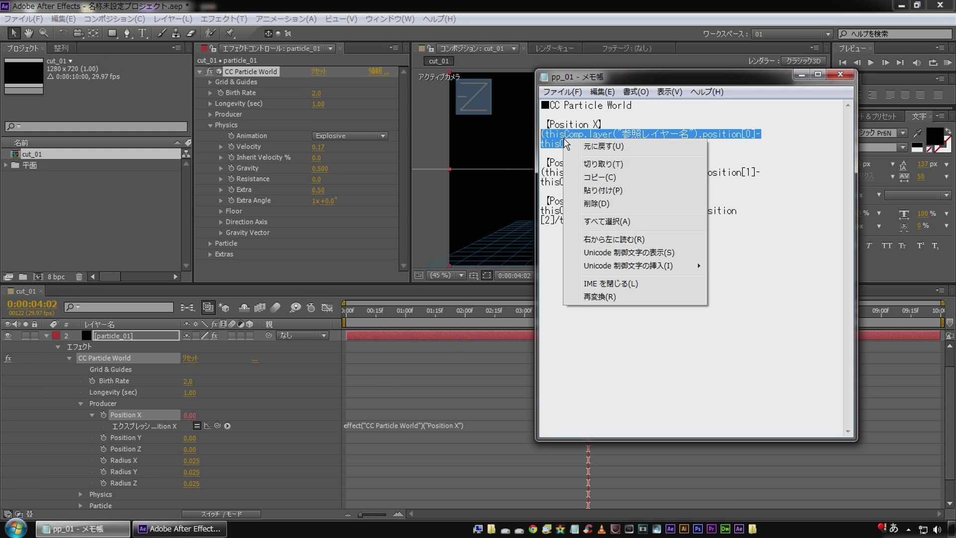
{"action": "left_click", "coordinate": [597, 181]}
{"action": "left_click", "coordinate": [404, 427]}
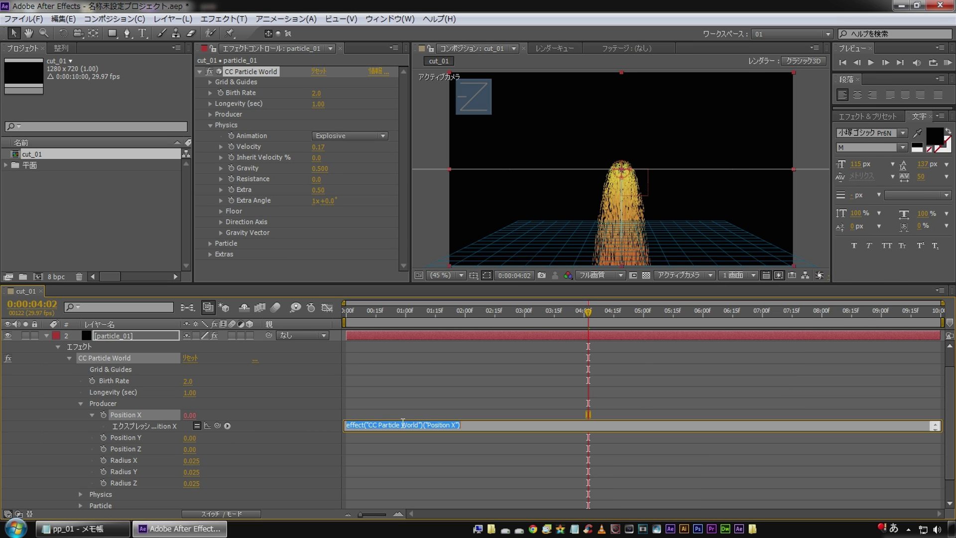
{"action": "right_click", "coordinate": [403, 427]}
{"action": "left_click", "coordinate": [466, 307]}
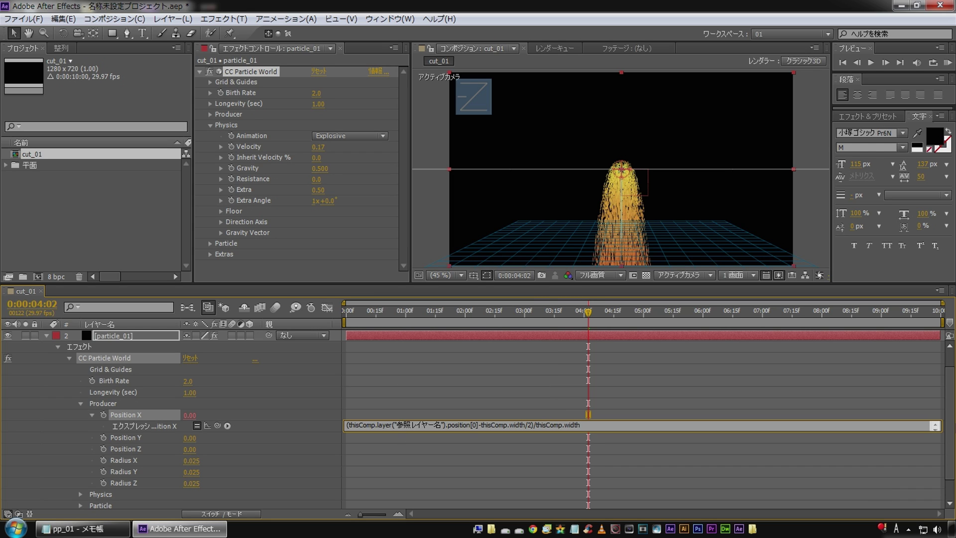
{"action": "left_click_drag", "start_coordinate": [397, 425], "coordinate": [433, 424]}
{"action": "left_click", "coordinate": [213, 405]}
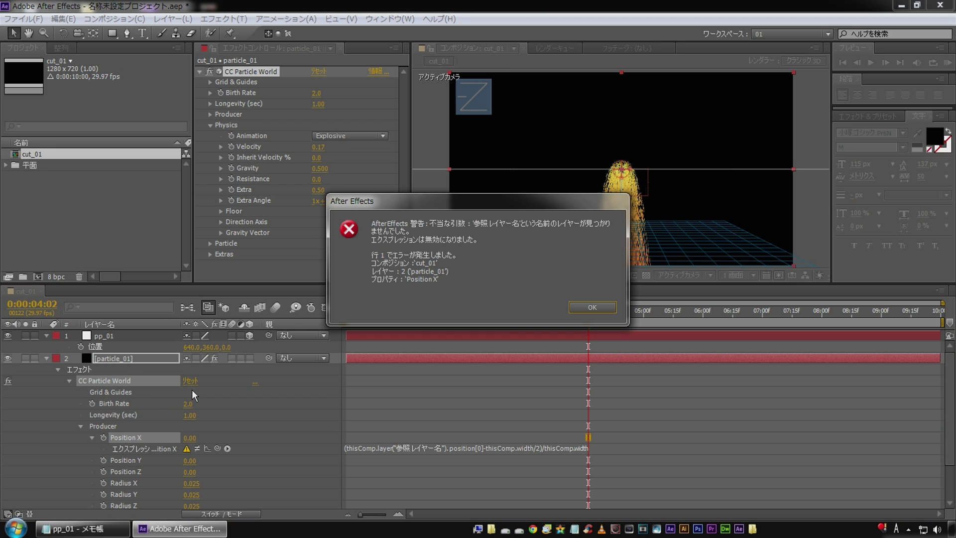
Step: Dismiss the layer-not-found error and change the Position X expression's layer reference to pp_01
{"action": "left_click", "coordinate": [572, 306]}
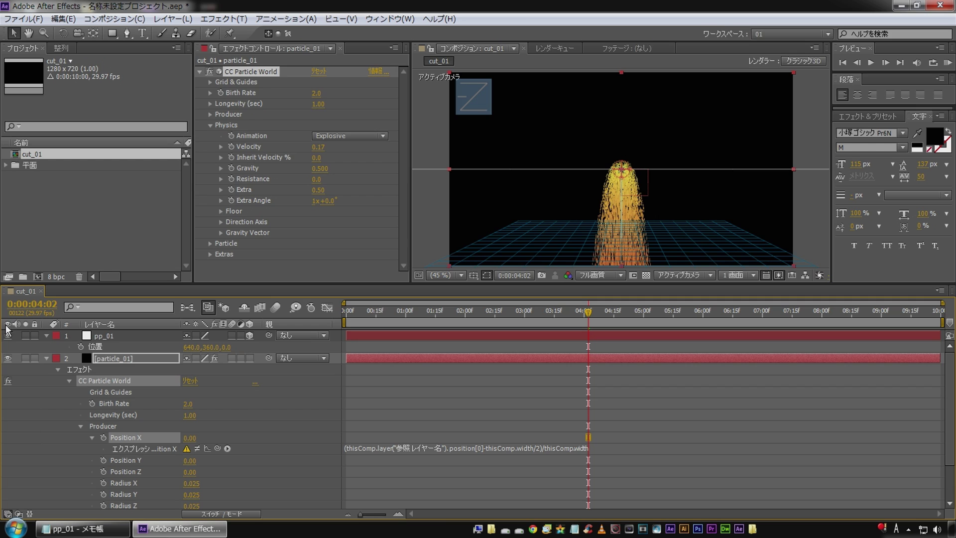
{"action": "left_click", "coordinate": [114, 335]}
{"action": "left_click", "coordinate": [401, 448]}
{"action": "left_click", "coordinate": [401, 448]}
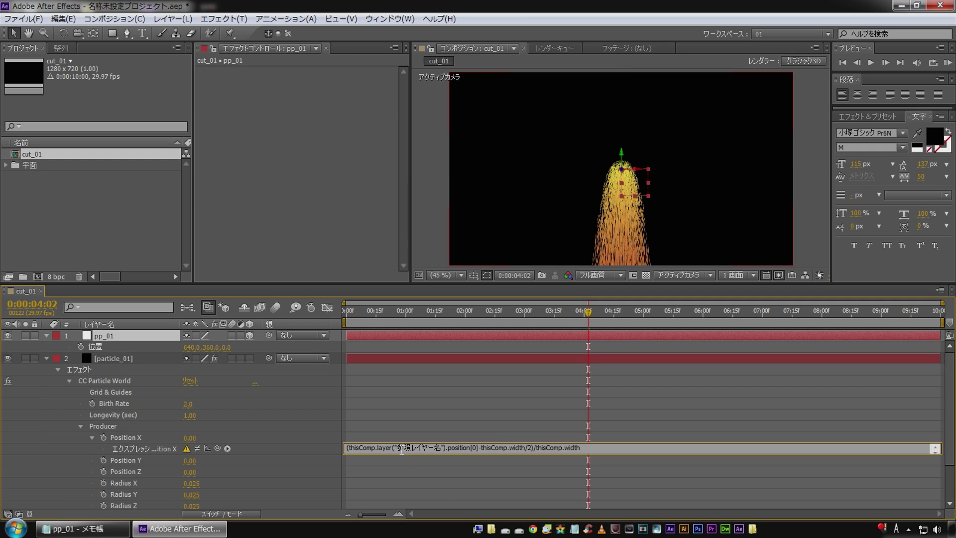
{"action": "key", "text": "shift+Right"}
{"action": "key", "text": "shift+Right"}
{"action": "key", "text": "shift+Right"}
{"action": "key", "text": "shift+Right"}
{"action": "key", "text": "shift+Right"}
{"action": "type", "text": "pp_01"}
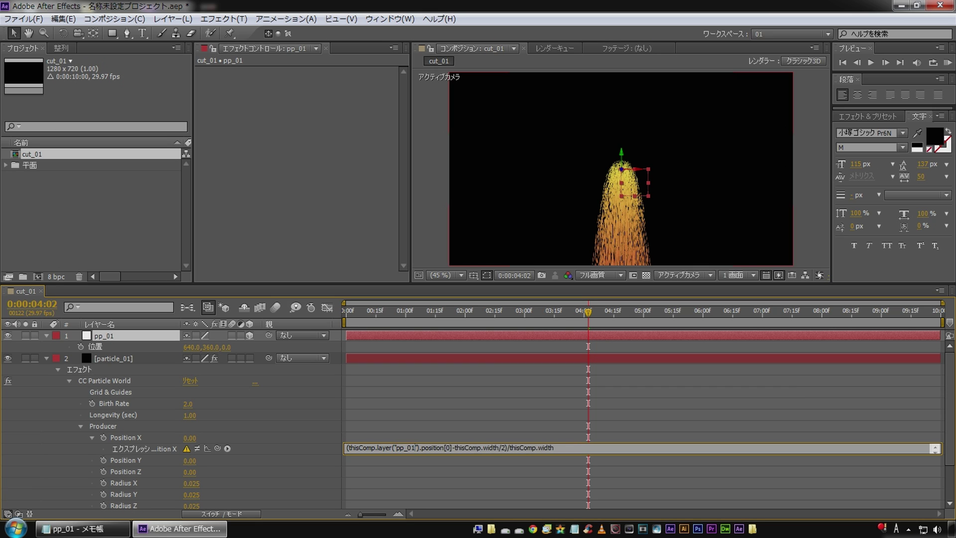
{"action": "key", "text": "KP_Enter"}
{"action": "left_click", "coordinate": [592, 396]}
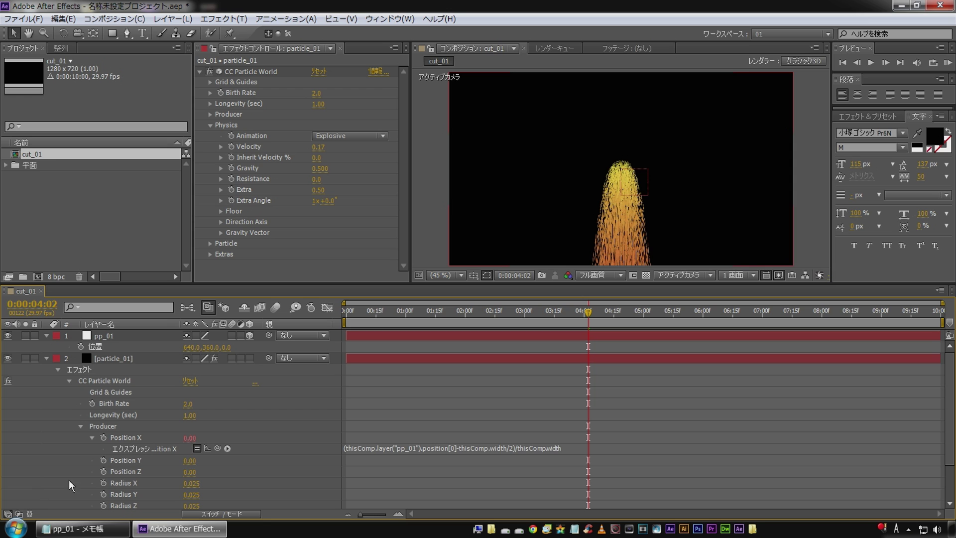
{"action": "left_click", "coordinate": [132, 459]}
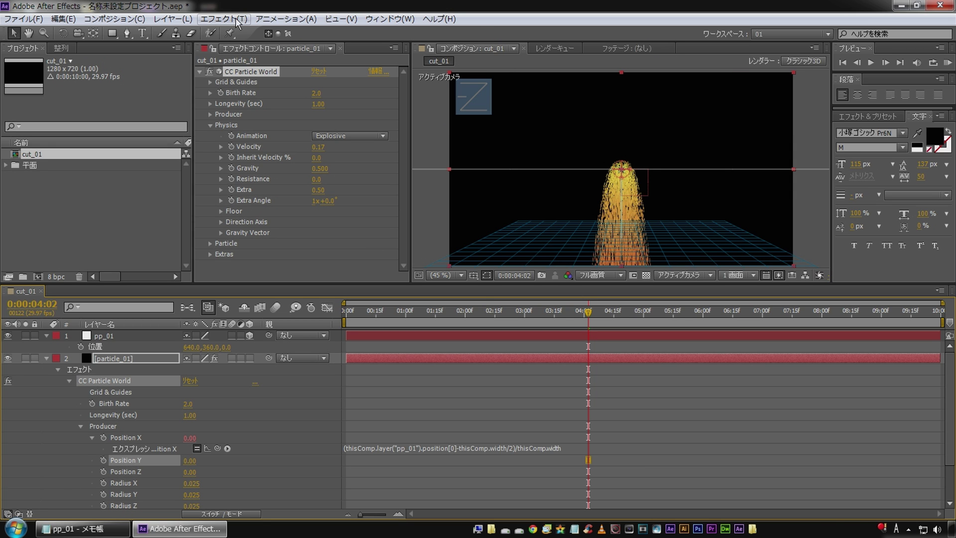
{"action": "left_click", "coordinate": [283, 19]}
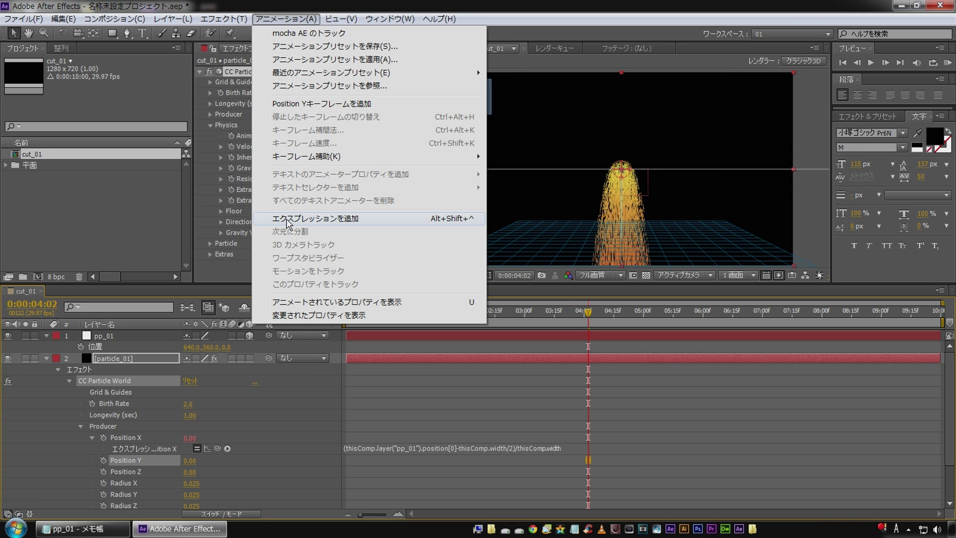
Step: Add an expression to Producer Position Y and copy the Y expression from the notes
{"action": "left_click", "coordinate": [289, 219]}
{"action": "left_click", "coordinate": [79, 528]}
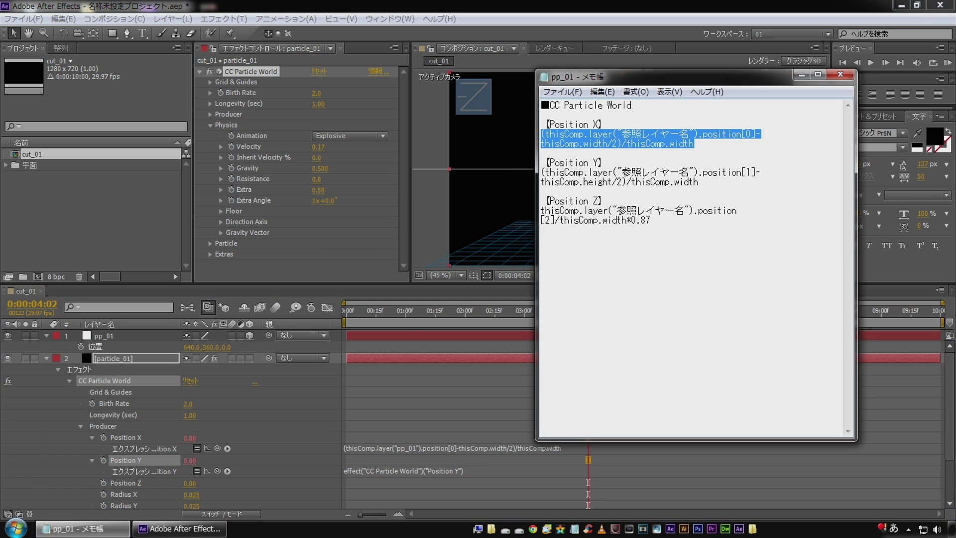
{"action": "left_click_drag", "start_coordinate": [699, 181], "coordinate": [529, 175]}
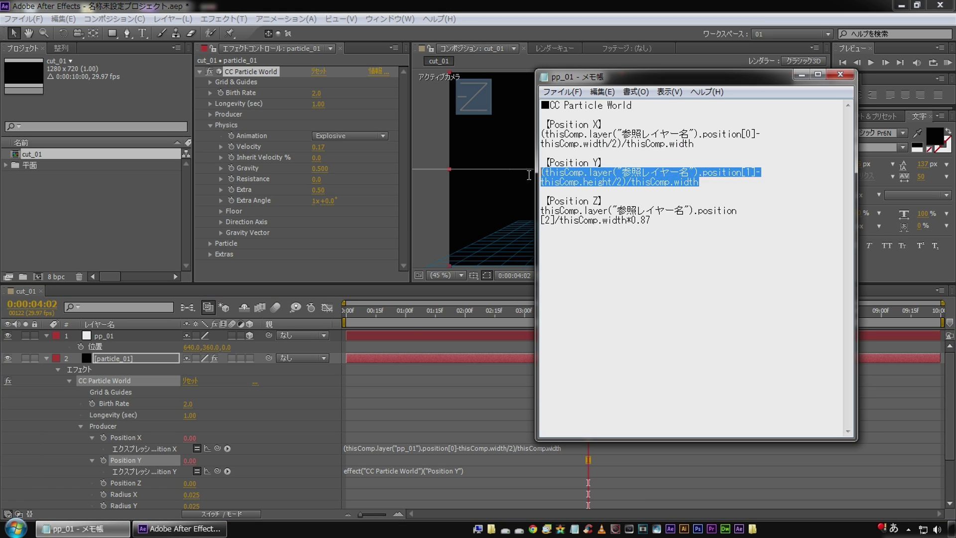
{"action": "right_click", "coordinate": [558, 173]}
{"action": "left_click", "coordinate": [566, 216]}
Step: Paste the Y expression, replace the placeholder layer name with pp_01, and commit
{"action": "left_click", "coordinate": [373, 470]}
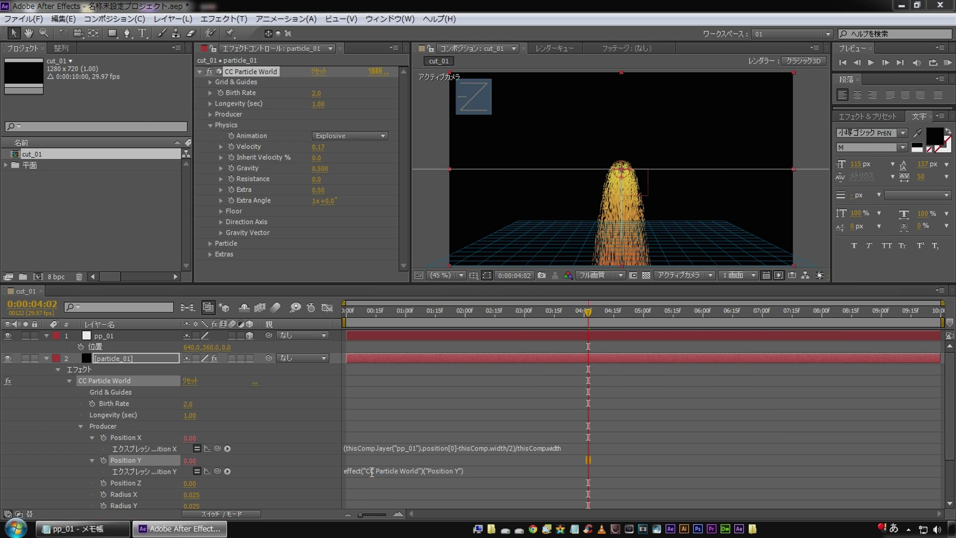
{"action": "right_click", "coordinate": [372, 472]}
{"action": "left_click", "coordinate": [453, 362]}
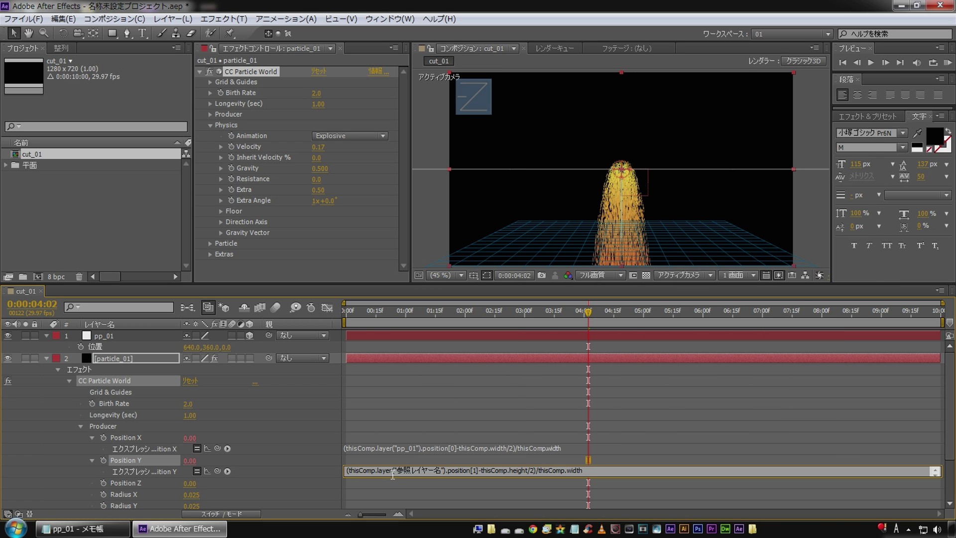
{"action": "key", "text": "shift+Right"}
{"action": "key", "text": "shift+Right"}
{"action": "key", "text": "shift+Right"}
{"action": "type", "text": "pp_01"}
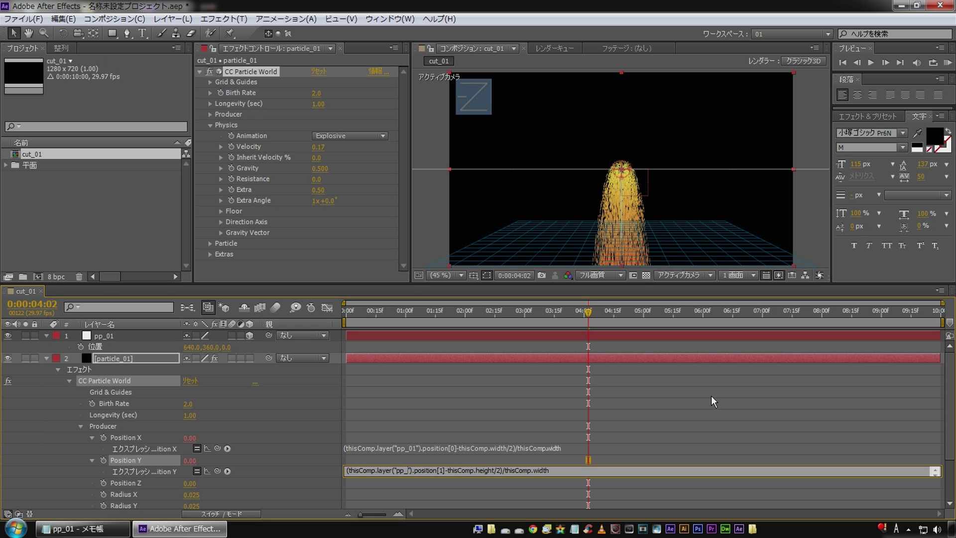
{"action": "key", "text": "KP_Enter"}
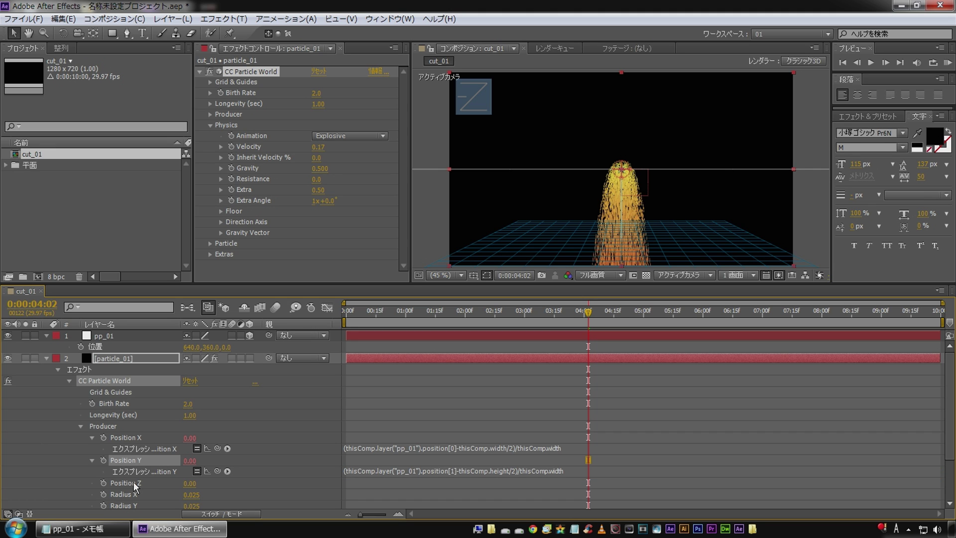
{"action": "left_click", "coordinate": [136, 482]}
{"action": "left_click", "coordinate": [284, 18]}
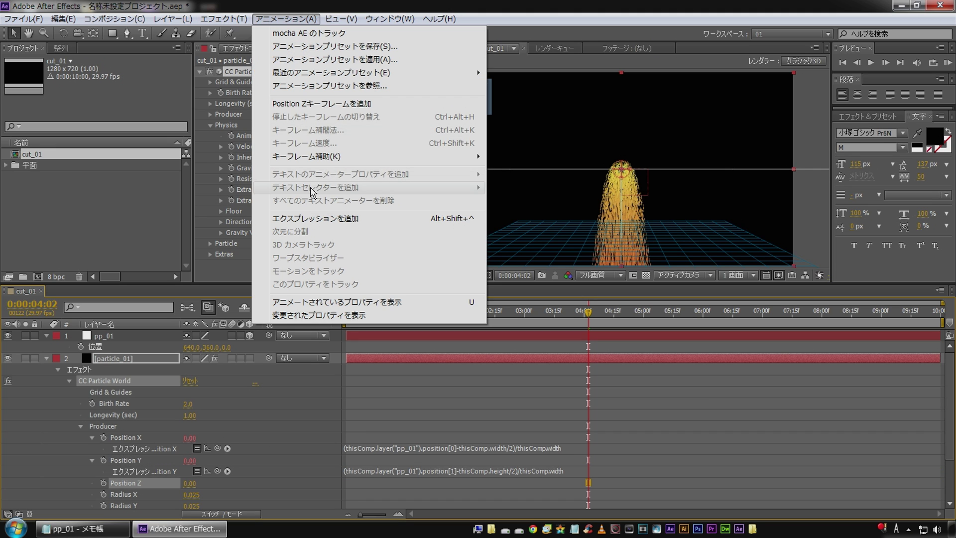
Step: Add an expression to Producer Position Z and copy the Z expression from the notes
{"action": "left_click", "coordinate": [297, 222]}
{"action": "left_click", "coordinate": [80, 528]}
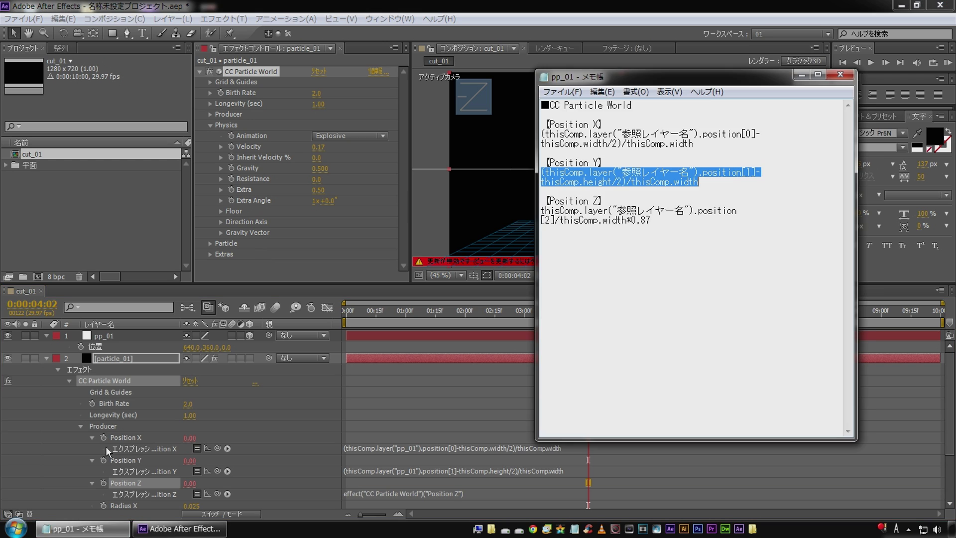
{"action": "mouse_move", "coordinate": [651, 220]}
{"action": "left_mouse_down"}
{"action": "mouse_move", "coordinate": [524, 221]}
{"action": "mouse_move", "coordinate": [520, 210]}
{"action": "left_mouse_up"}
{"action": "right_click", "coordinate": [569, 216]}
{"action": "left_click", "coordinate": [600, 252]}
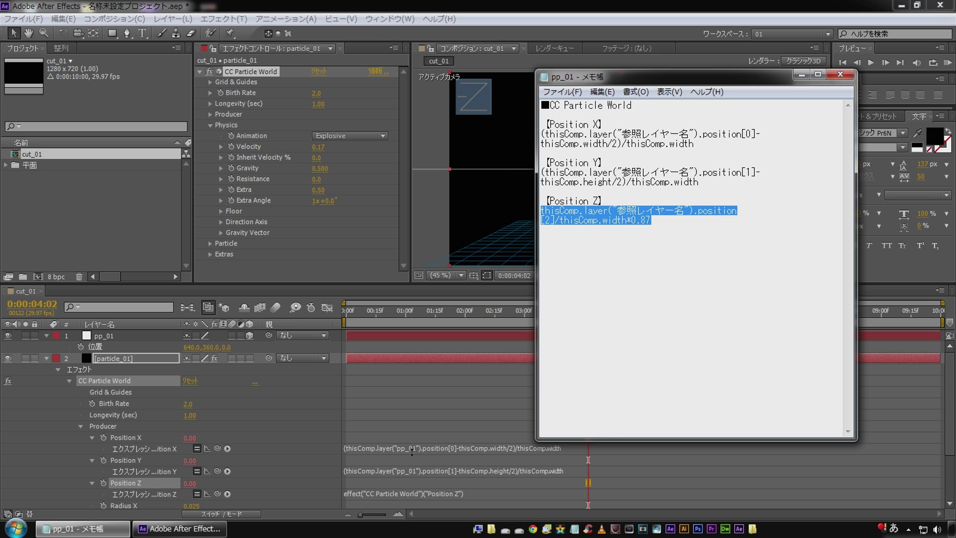
Step: Paste the 0.87-scaled Z expression, replace the placeholder with pp_01, and commit
{"action": "left_click", "coordinate": [378, 494]}
{"action": "right_click", "coordinate": [373, 493]}
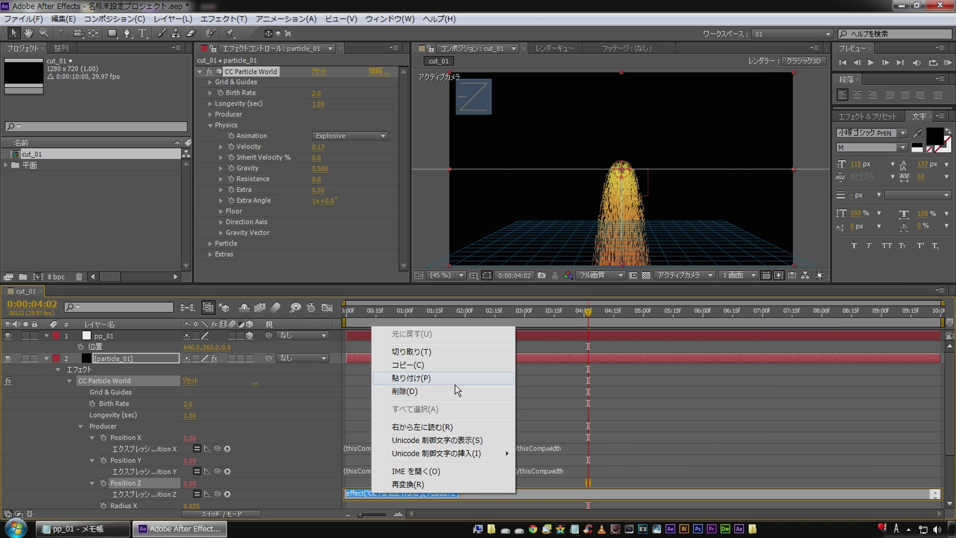
{"action": "left_click", "coordinate": [454, 378]}
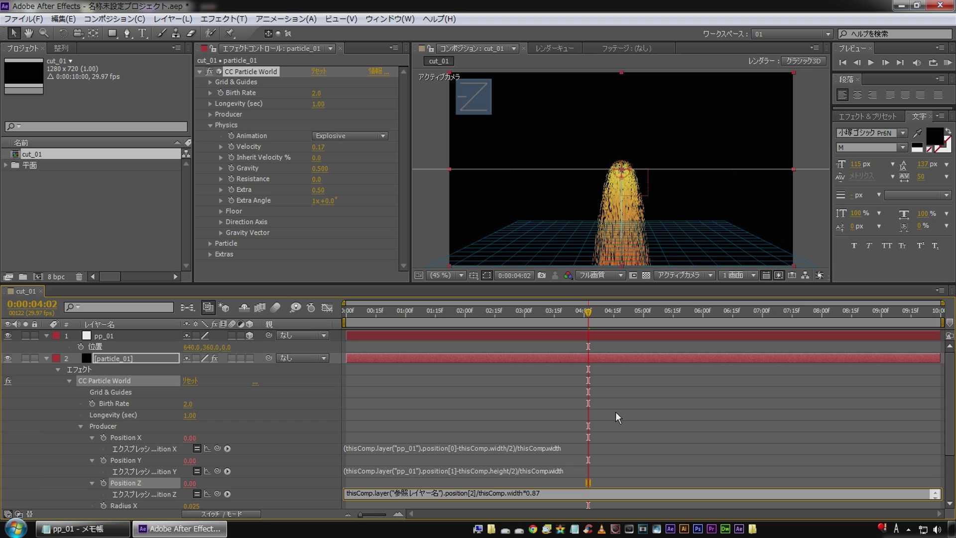
{"action": "key", "text": "shift+Right"}
{"action": "key", "text": "shift+Right"}
{"action": "key", "text": "shift+Right"}
{"action": "key", "text": "shift+Right"}
{"action": "key", "text": "shift+Right"}
{"action": "key", "text": "shift+Right"}
{"action": "type", "text": "pp_01"}
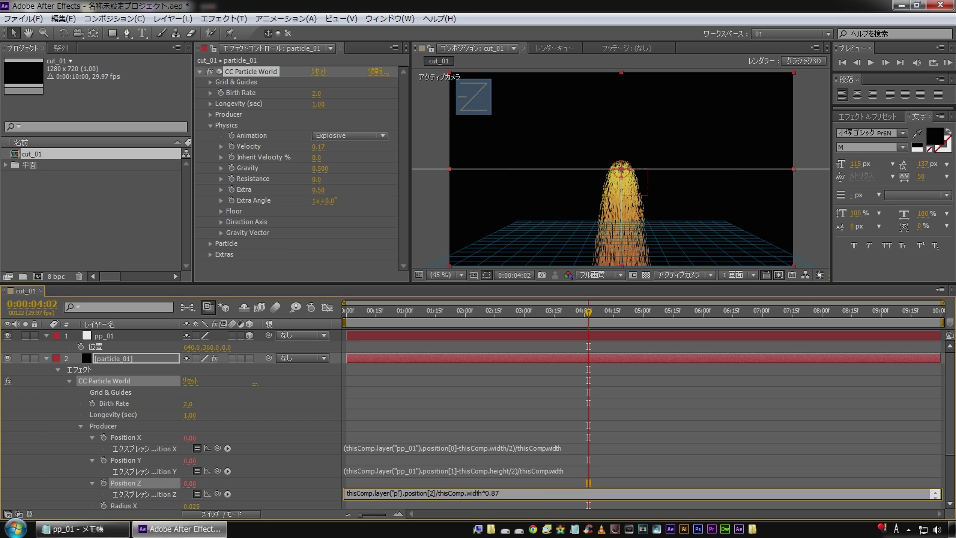
{"action": "left_click", "coordinate": [618, 417]}
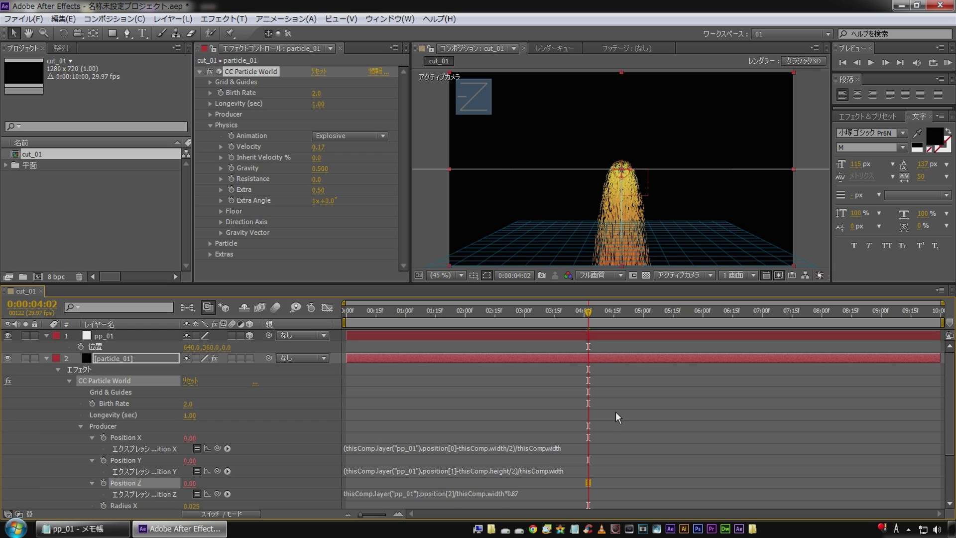
{"action": "left_click", "coordinate": [137, 360]}
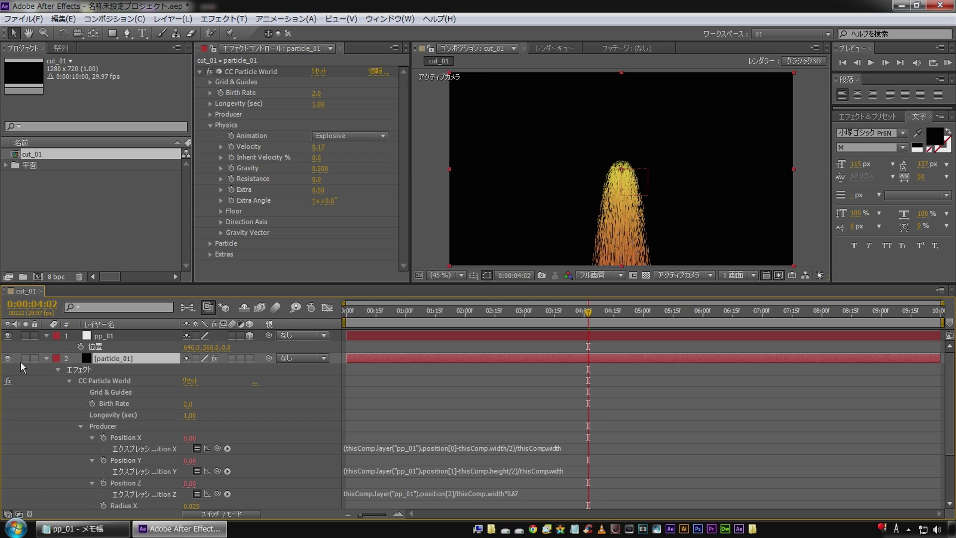
Step: Test-move pp_01 to check the particles follow, then restore its Position to 640, 360, 0
{"action": "left_click", "coordinate": [47, 358]}
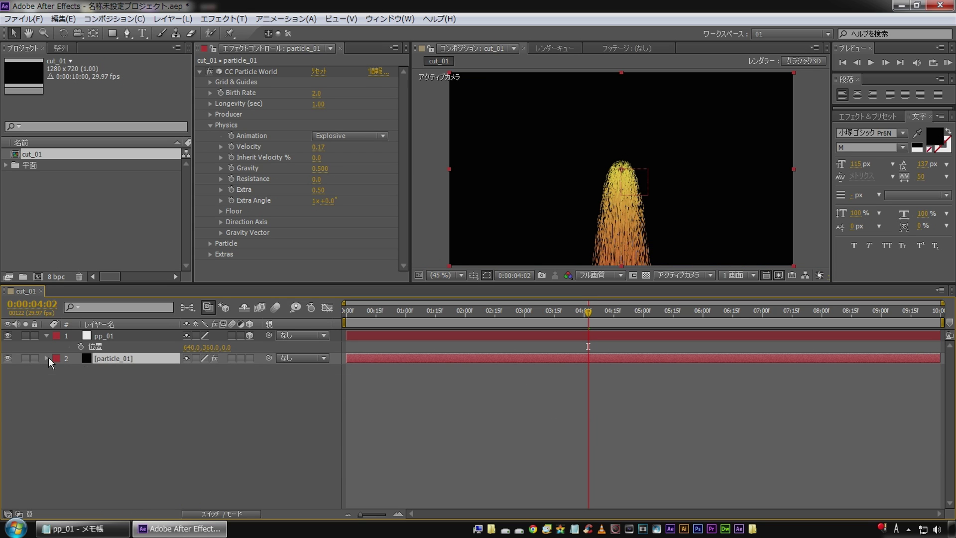
{"action": "left_click", "coordinate": [113, 347]}
{"action": "left_click_drag", "start_coordinate": [191, 352], "coordinate": [195, 351]}
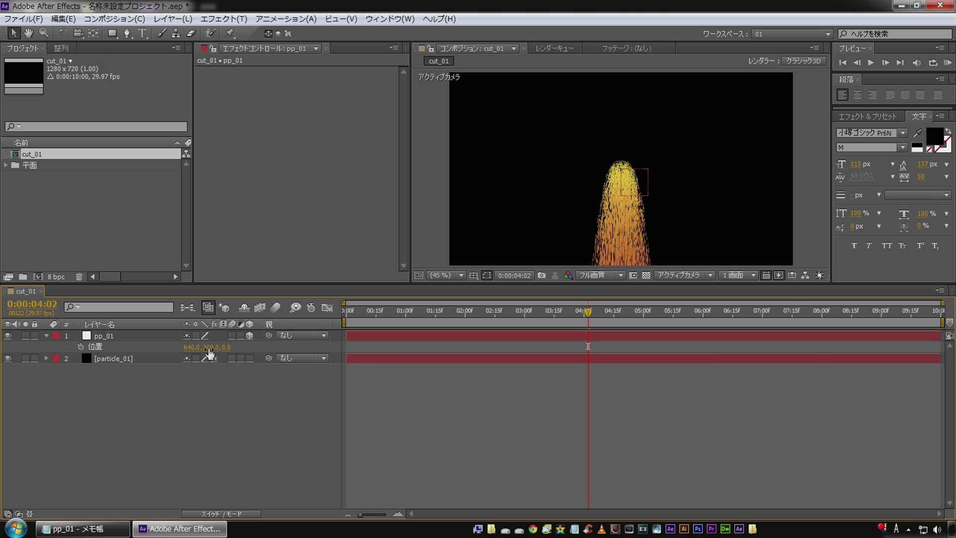
{"action": "mouse_move", "coordinate": [214, 347]}
{"action": "left_mouse_down"}
{"action": "mouse_move", "coordinate": [194, 353]}
{"action": "mouse_move", "coordinate": [245, 351]}
{"action": "left_mouse_up"}
{"action": "key", "text": "ctrl+z"}
{"action": "left_click", "coordinate": [144, 406]}
{"action": "left_click", "coordinate": [115, 335]}
{"action": "left_click", "coordinate": [112, 33]}
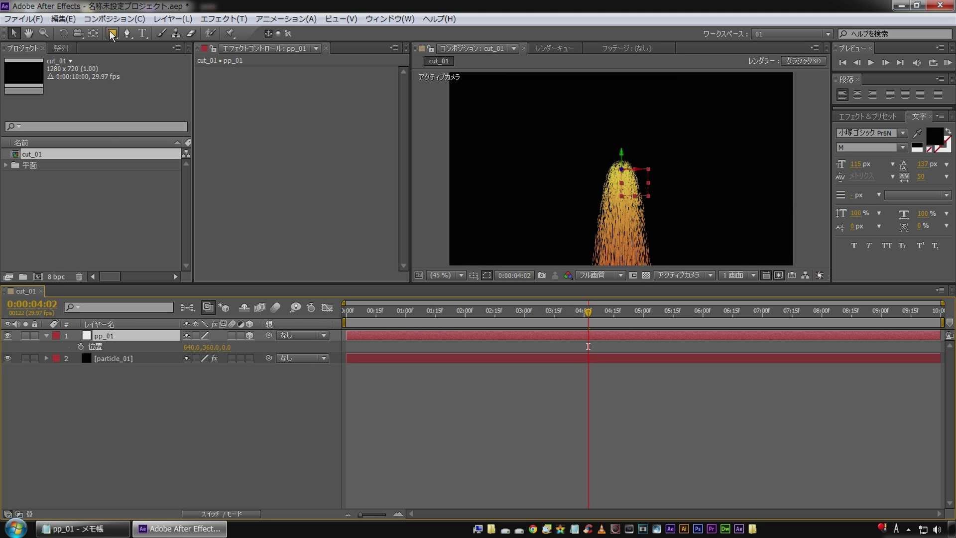
Step: Draw a star mask on pp_01 and move it toward the frame centre
{"action": "left_click_drag", "start_coordinate": [112, 33], "coordinate": [178, 88]}
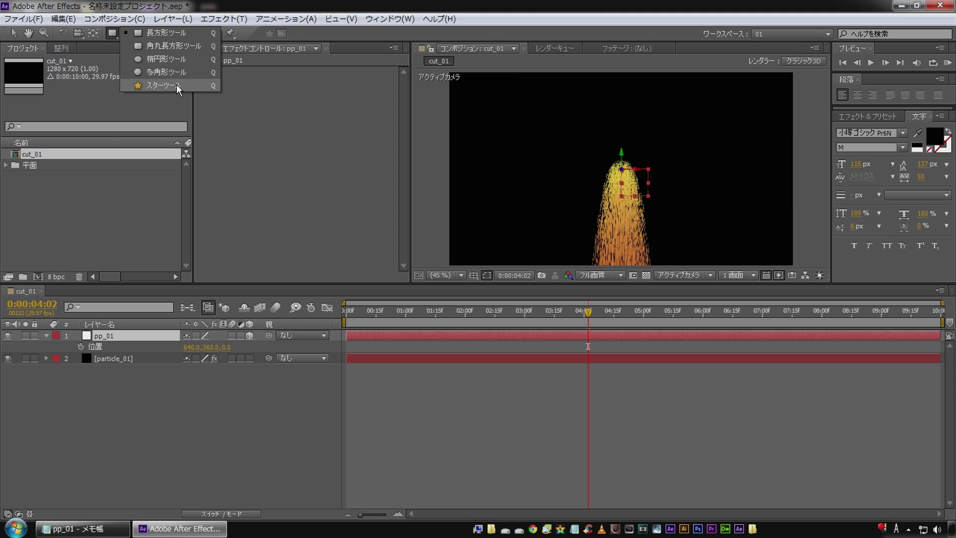
{"action": "mouse_move", "coordinate": [520, 97]}
{"action": "left_mouse_down"}
{"action": "mouse_move", "coordinate": [692, 207]}
{"action": "mouse_move", "coordinate": [663, 192]}
{"action": "left_mouse_up"}
{"action": "left_click", "coordinate": [14, 35]}
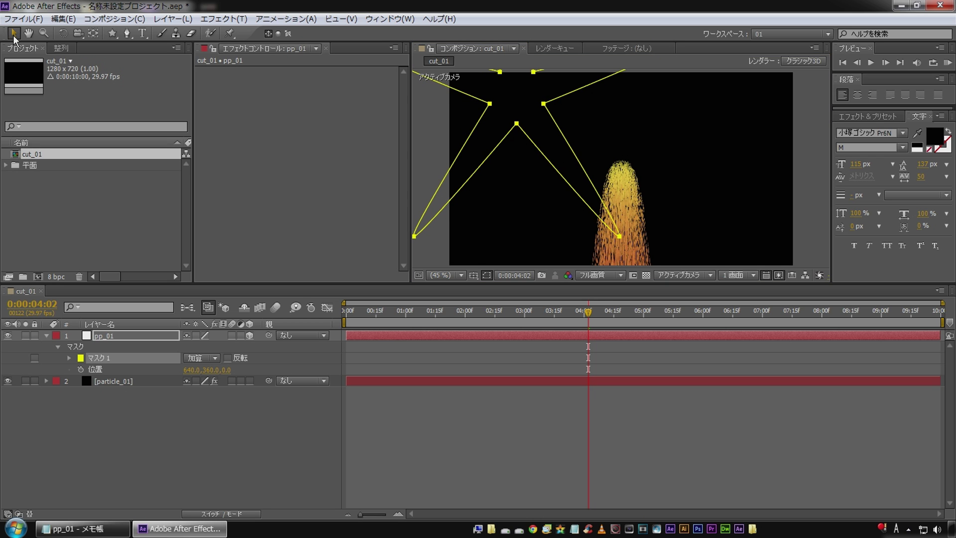
{"action": "left_click", "coordinate": [619, 241]}
{"action": "left_click_drag", "start_coordinate": [553, 120], "coordinate": [656, 212]}
{"action": "left_click_drag", "start_coordinate": [645, 204], "coordinate": [643, 183]}
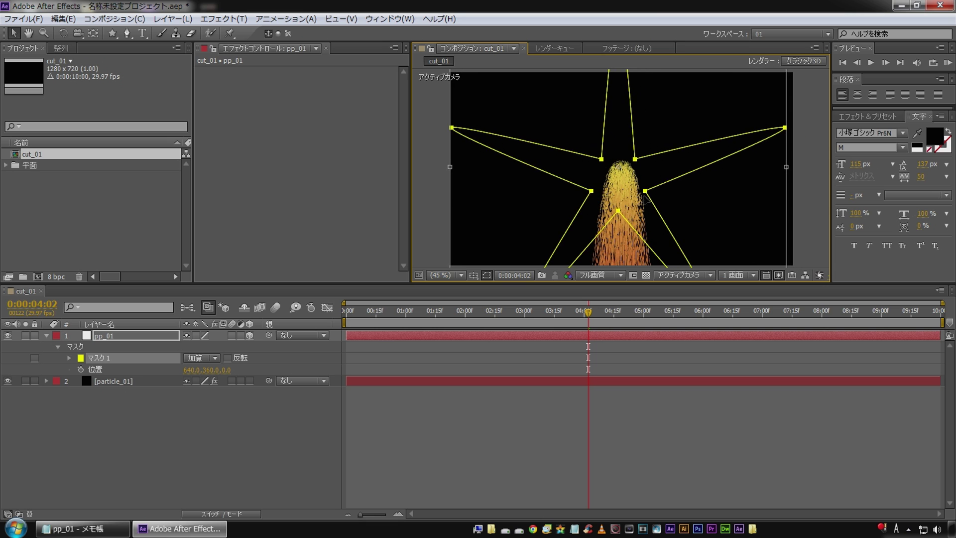
Step: Cut the star mask's path and paste it into pp_01's Position as keyframes
{"action": "left_click", "coordinate": [75, 442]}
{"action": "left_click", "coordinate": [98, 357]}
{"action": "left_click", "coordinate": [70, 357]}
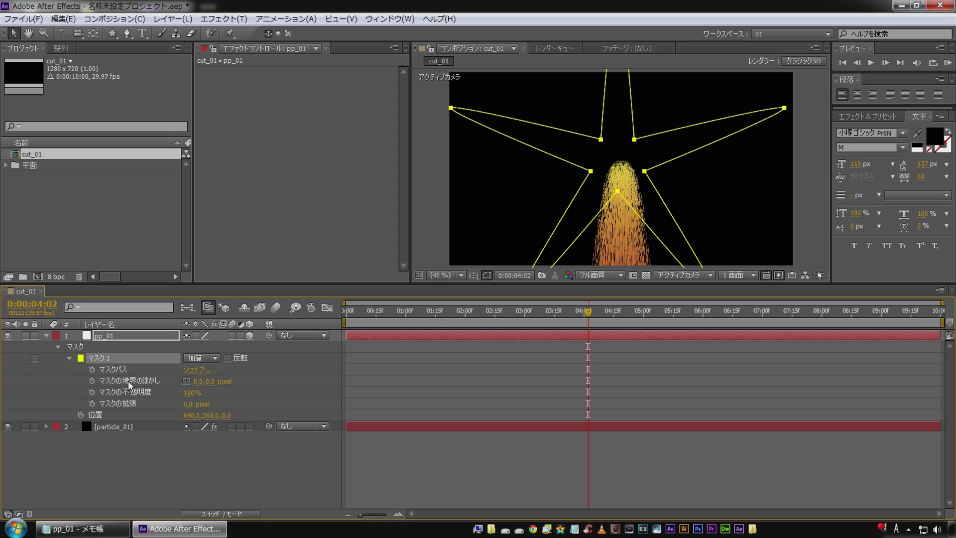
{"action": "left_click", "coordinate": [108, 369]}
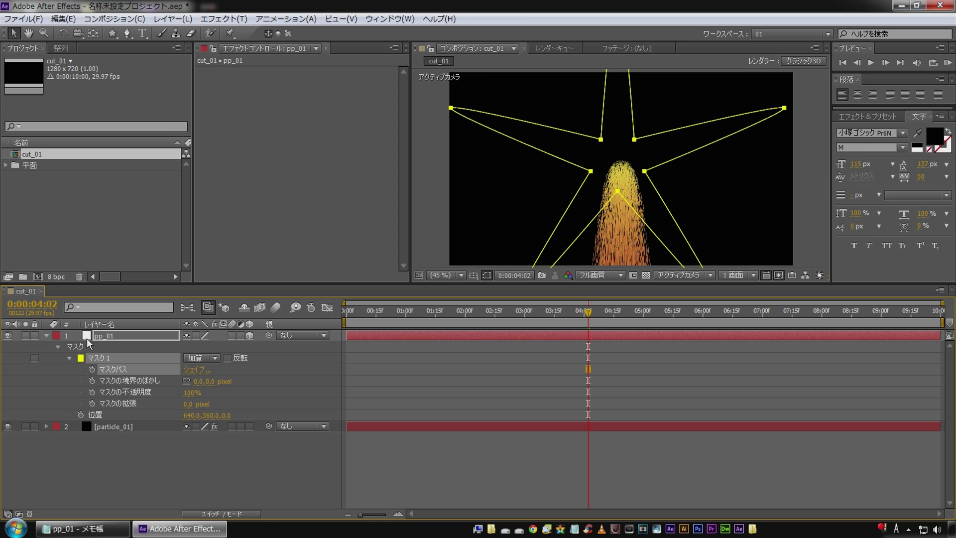
{"action": "left_click", "coordinate": [64, 20]}
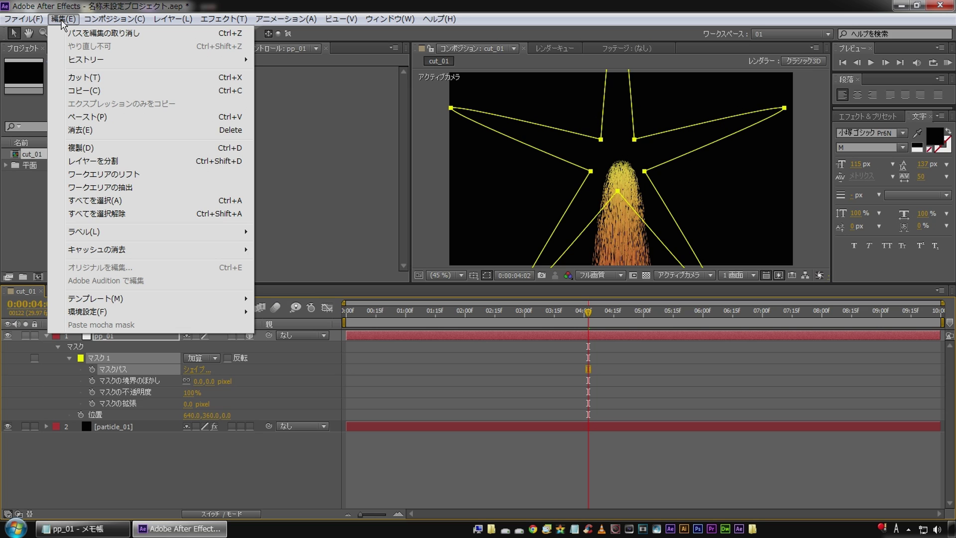
{"action": "left_click", "coordinate": [78, 78]}
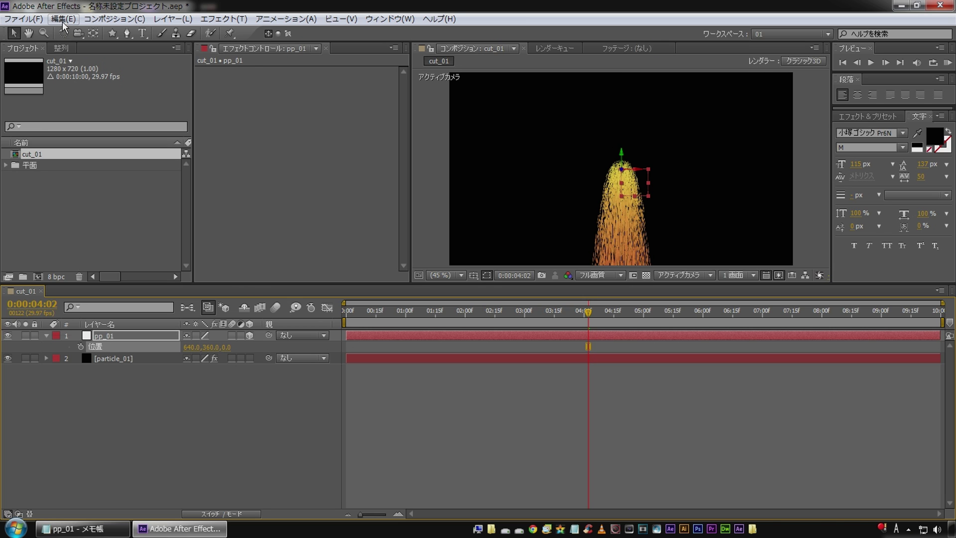
{"action": "left_click", "coordinate": [63, 20]}
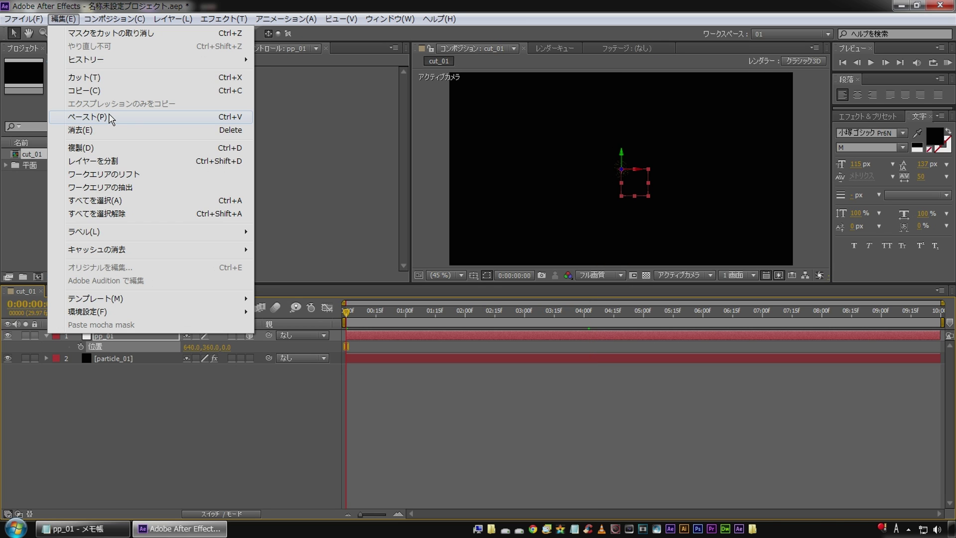
{"action": "left_click", "coordinate": [109, 116]}
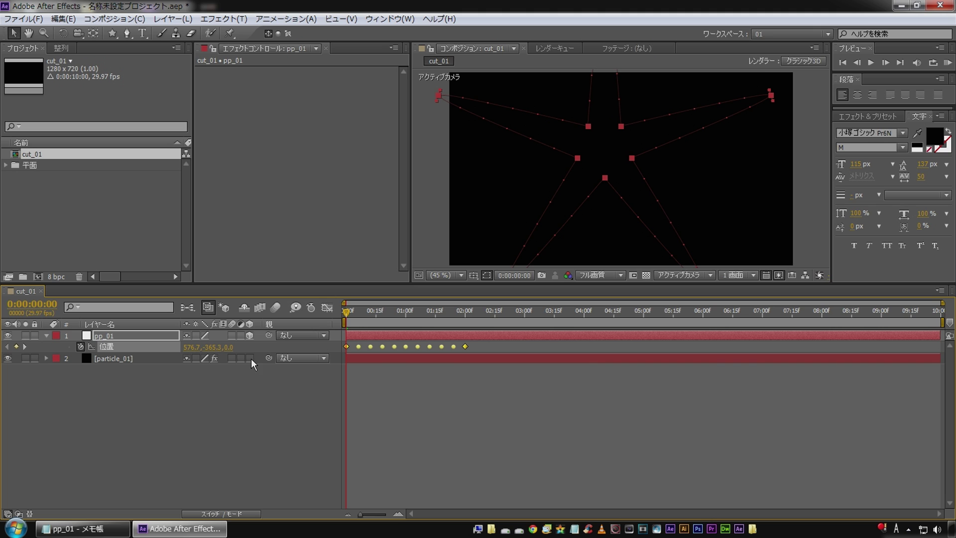
Step: Preview and scrub the timeline to watch particles trace pp_01's star-shaped path
{"action": "left_click", "coordinate": [112, 421]}
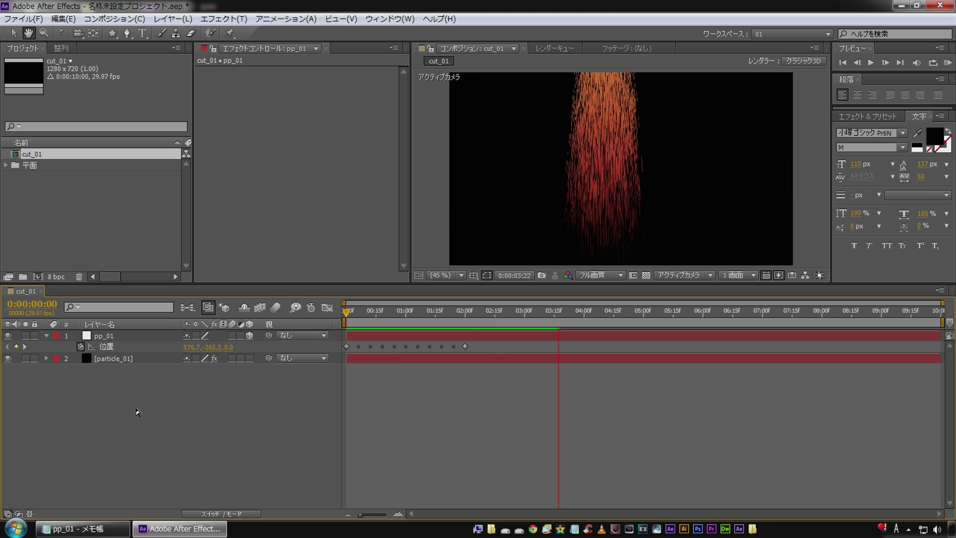
{"action": "key", "text": "space"}
{"action": "left_click_drag", "start_coordinate": [396, 321], "coordinate": [336, 317]}
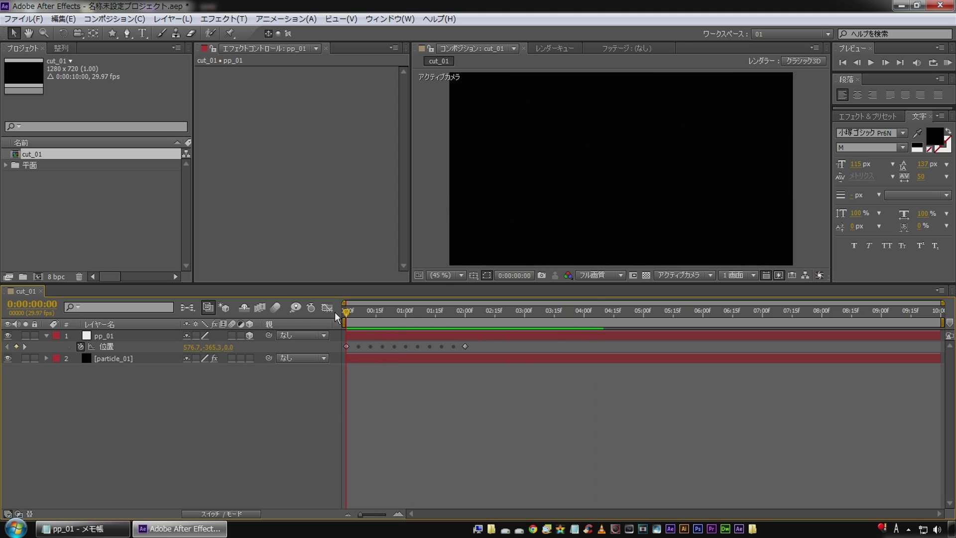
{"action": "left_click", "coordinate": [112, 343]}
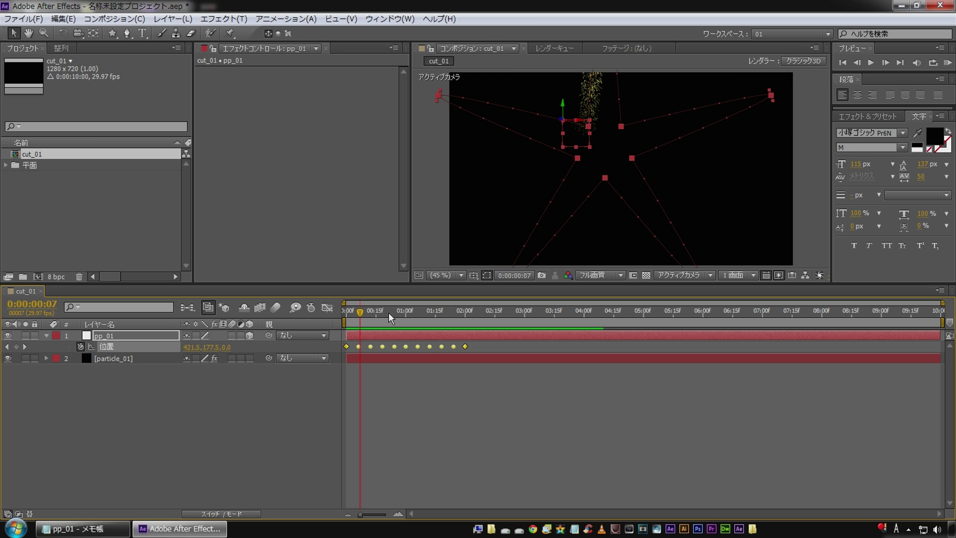
{"action": "mouse_move", "coordinate": [382, 308]}
{"action": "left_mouse_down"}
{"action": "mouse_move", "coordinate": [426, 313]}
{"action": "mouse_move", "coordinate": [206, 375]}
{"action": "left_mouse_up"}
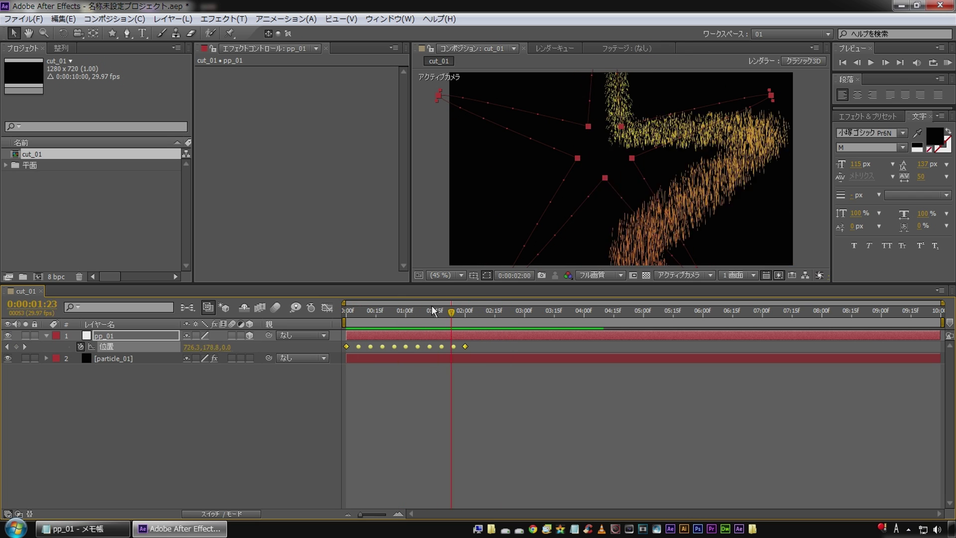
{"action": "left_click", "coordinate": [206, 376]}
{"action": "left_click", "coordinate": [125, 344]}
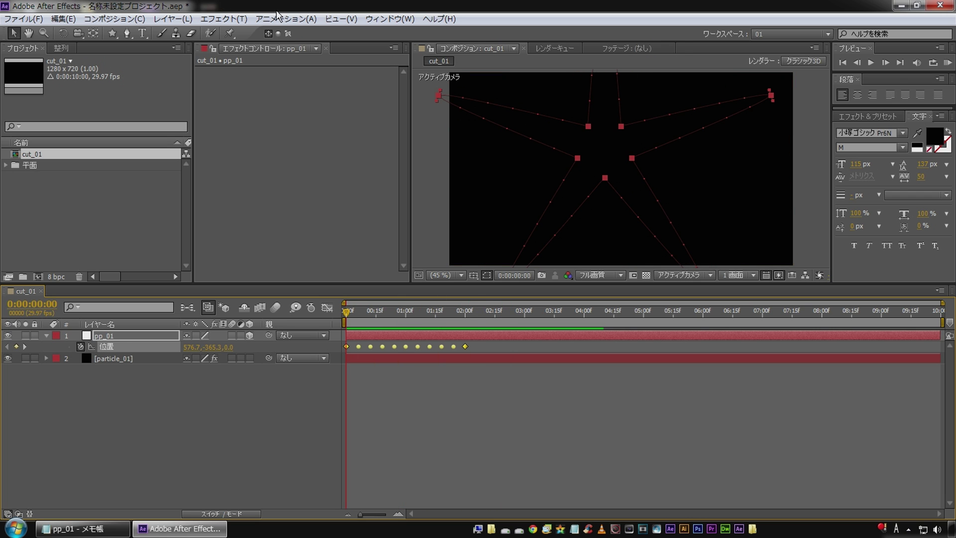
{"action": "left_click", "coordinate": [282, 19]}
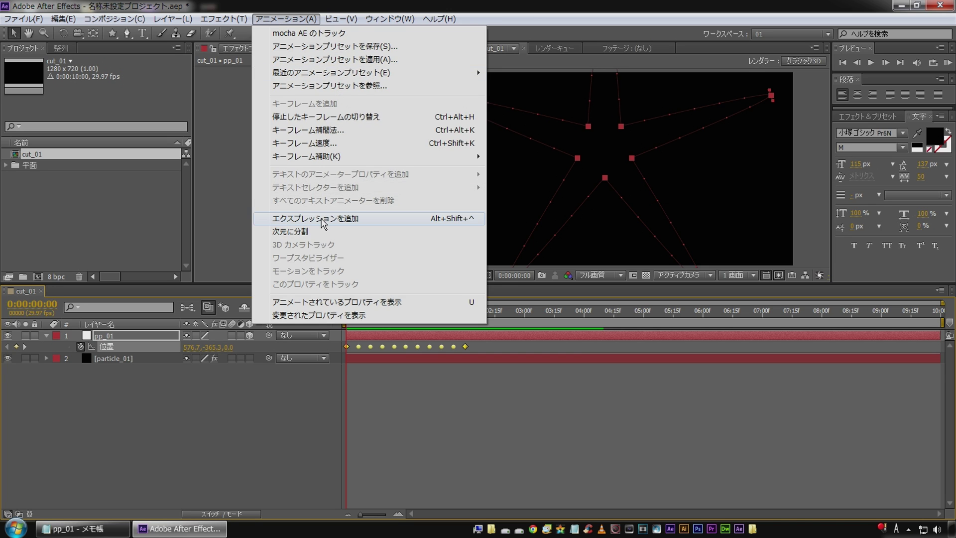
Step: Give pp_01's Position a loopOut(type = "cycle", numKeyframes = 0) expression and preview the repeating star
{"action": "left_click", "coordinate": [322, 221]}
{"action": "left_click", "coordinate": [230, 357]}
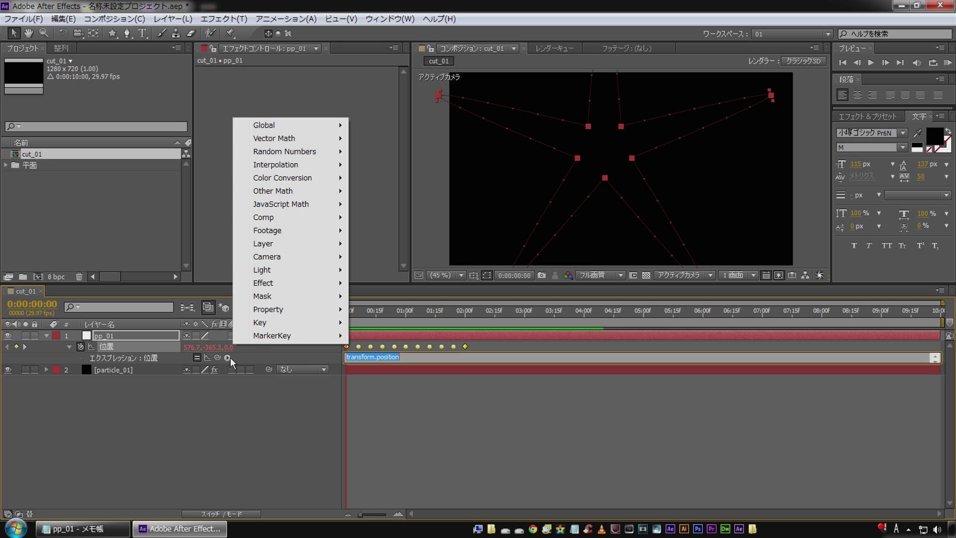
{"action": "mouse_move", "coordinate": [299, 309]}
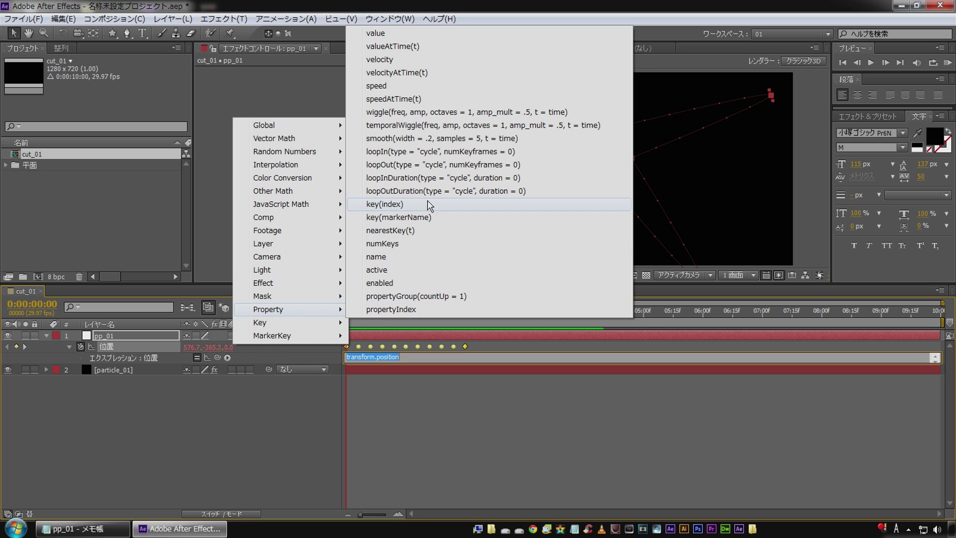
{"action": "left_click", "coordinate": [440, 171]}
{"action": "left_click", "coordinate": [229, 456]}
{"action": "key", "text": "space"}
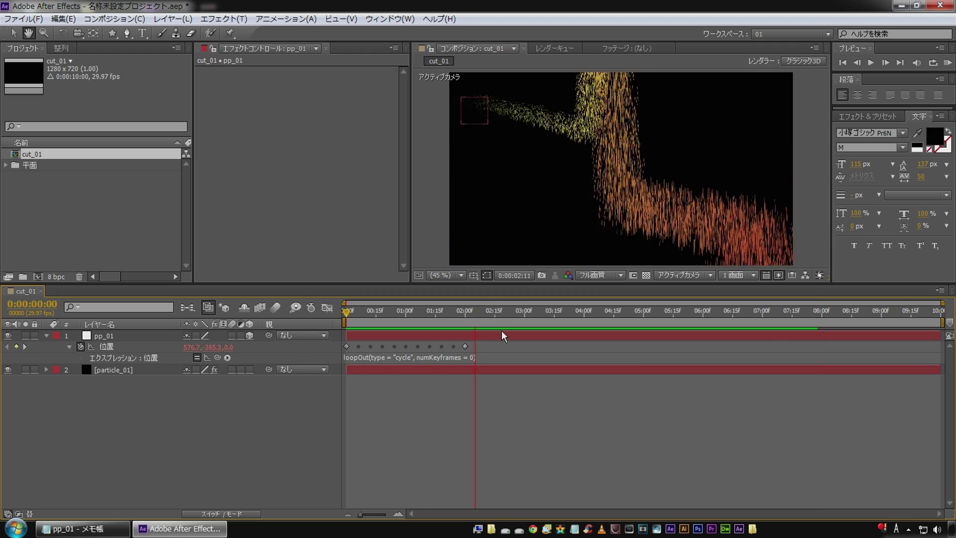
Step: At the keyframe near 0:00:01:08, drag that star-path point of pp_01 up and left
{"action": "left_click_drag", "start_coordinate": [429, 312], "coordinate": [421, 311]}
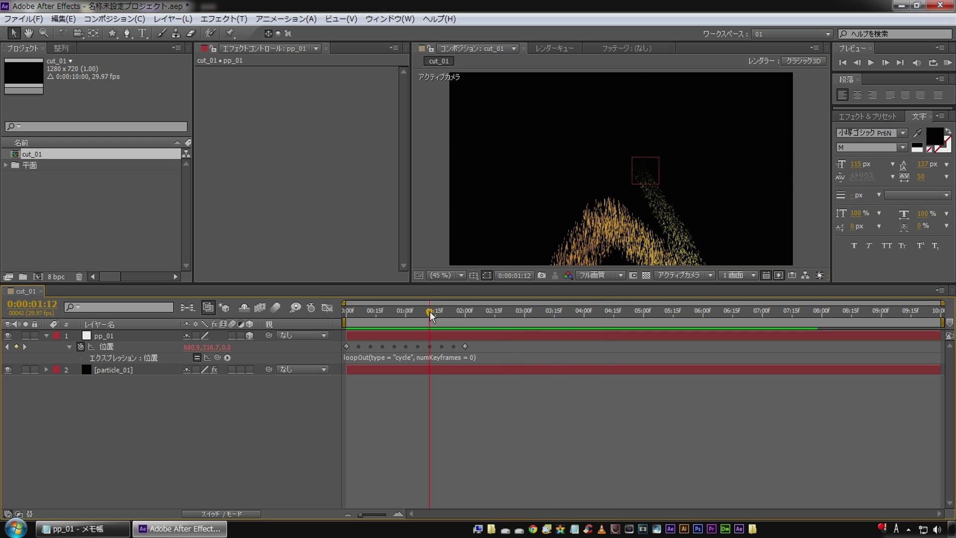
{"action": "left_click", "coordinate": [134, 336]}
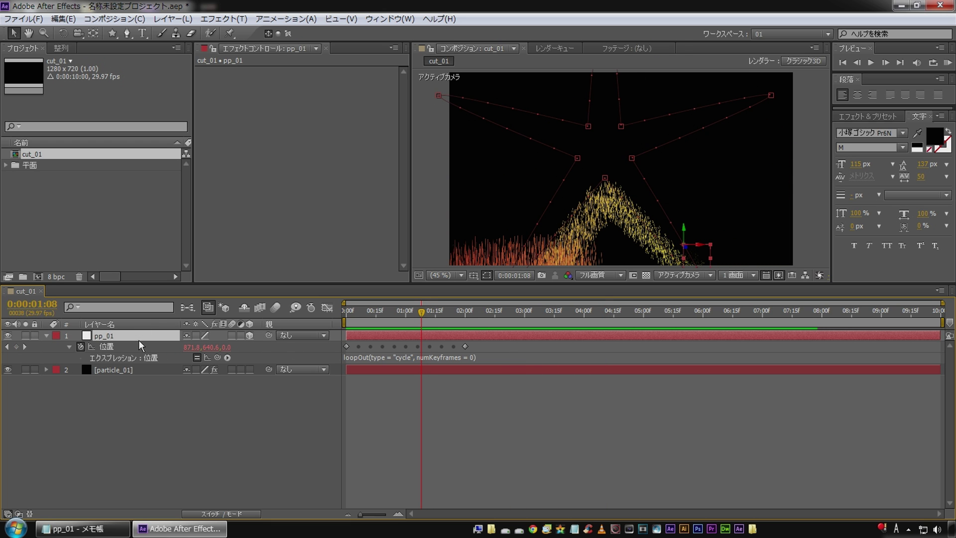
{"action": "left_click", "coordinate": [9, 346]}
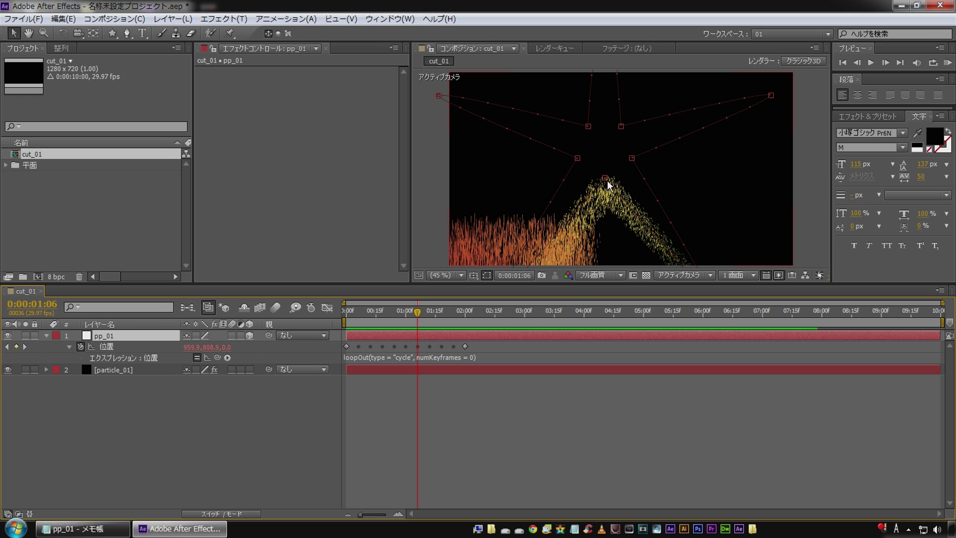
{"action": "mouse_move", "coordinate": [632, 159]}
{"action": "left_mouse_down"}
{"action": "mouse_move", "coordinate": [580, 158]}
{"action": "mouse_move", "coordinate": [733, 158]}
{"action": "left_mouse_up"}
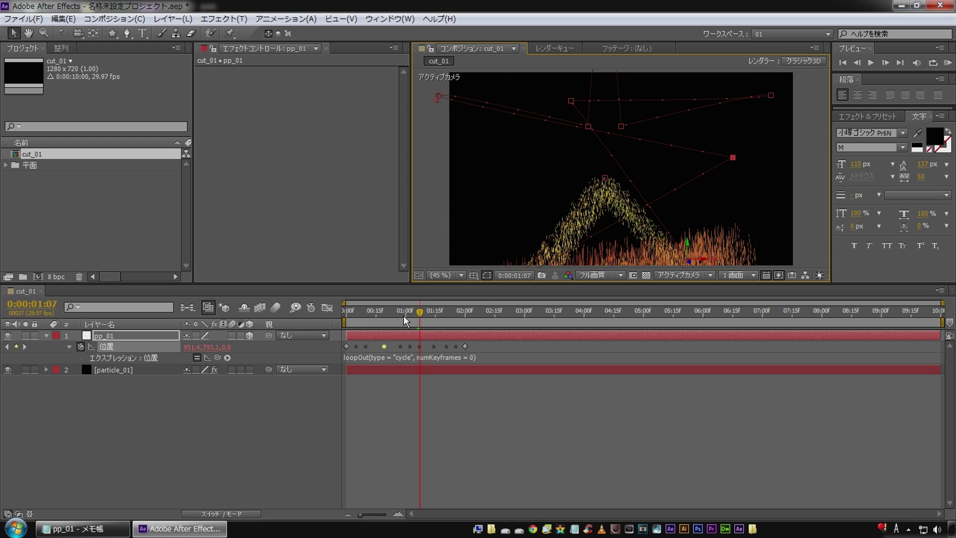
Step: Push the 0:00:01:07 keyframe back in depth to 950.9, 292.4, 2253.3 and preview
{"action": "key", "text": "Home"}
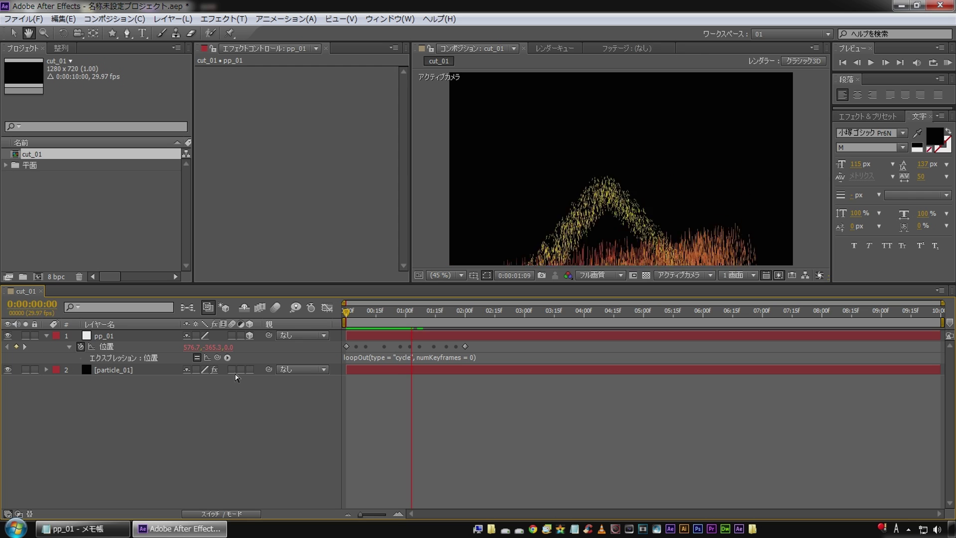
{"action": "left_click_drag", "start_coordinate": [440, 315], "coordinate": [420, 313]}
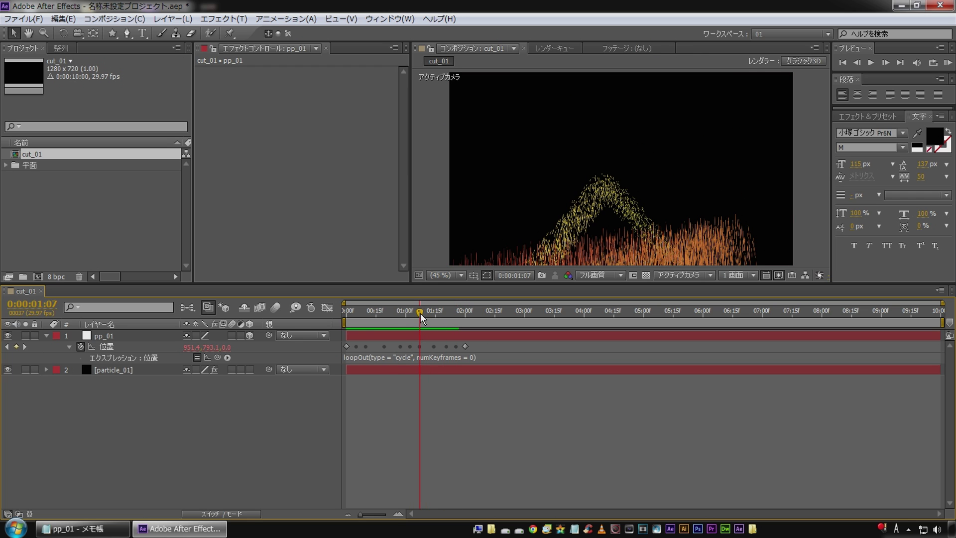
{"action": "left_click", "coordinate": [237, 347]}
{"action": "left_click_drag", "start_coordinate": [250, 345], "coordinate": [348, 334]}
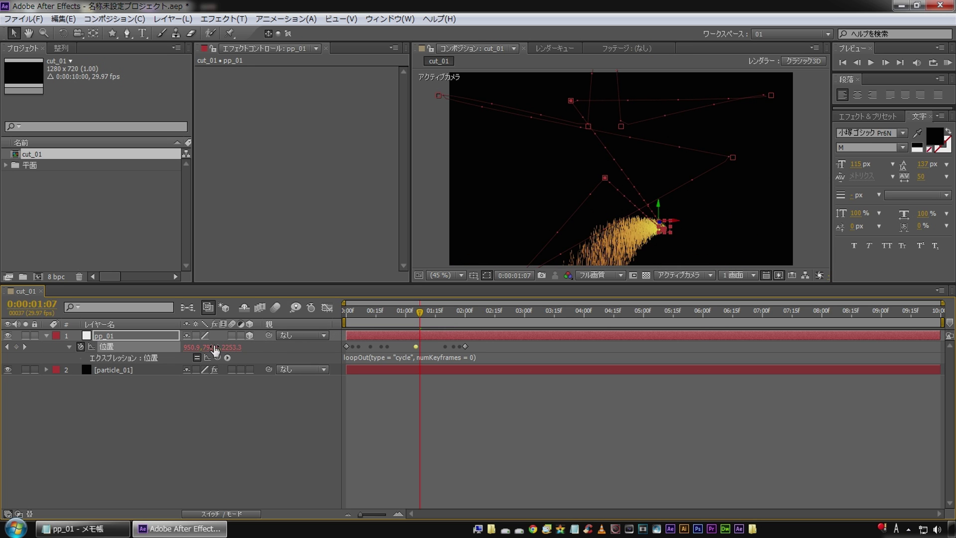
{"action": "left_click", "coordinate": [202, 425]}
{"action": "key", "text": "KP_0"}
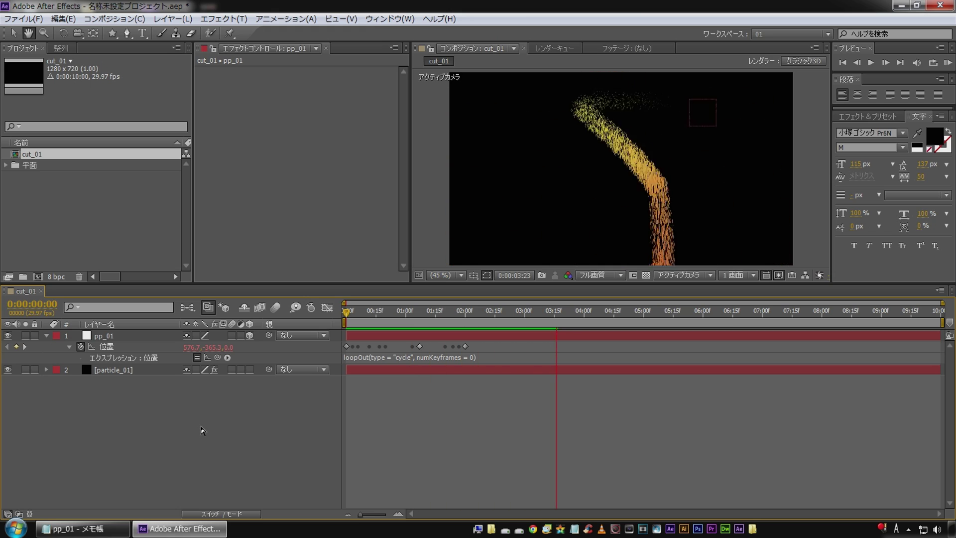
Step: Stretch pp_01's Position keyframes so the last one moves from 2:00 to about 3:15, then preview
{"action": "left_click", "coordinate": [201, 425]}
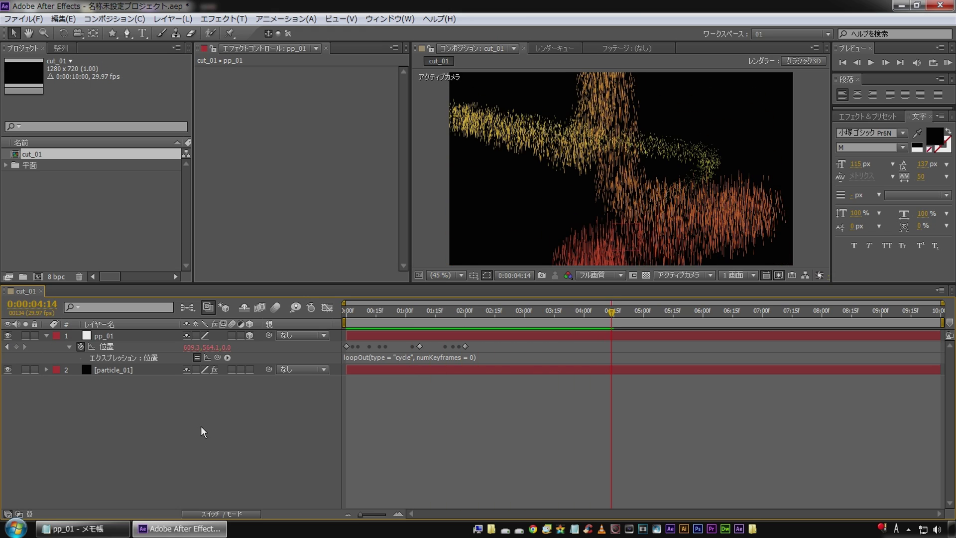
{"action": "left_click", "coordinate": [105, 348]}
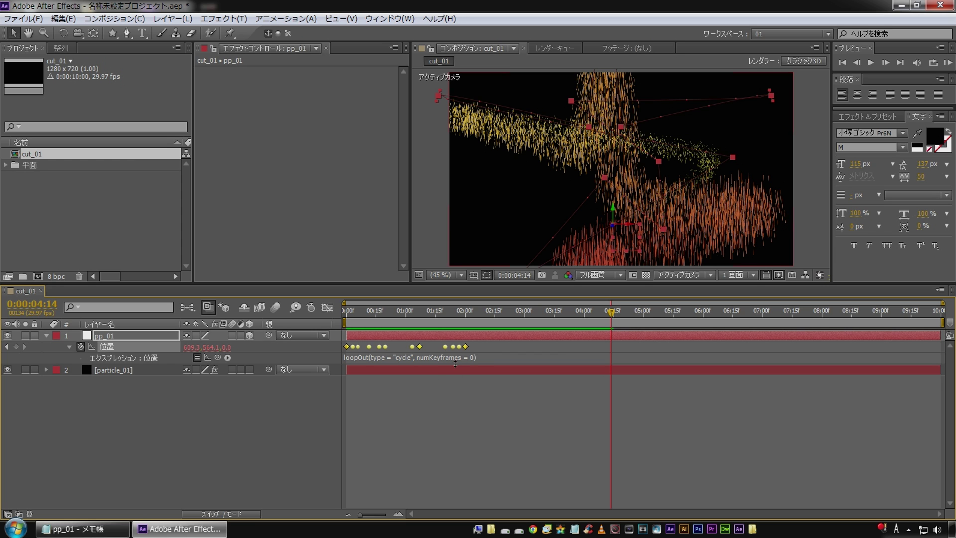
{"action": "left_click_drag", "start_coordinate": [467, 346], "coordinate": [553, 346]}
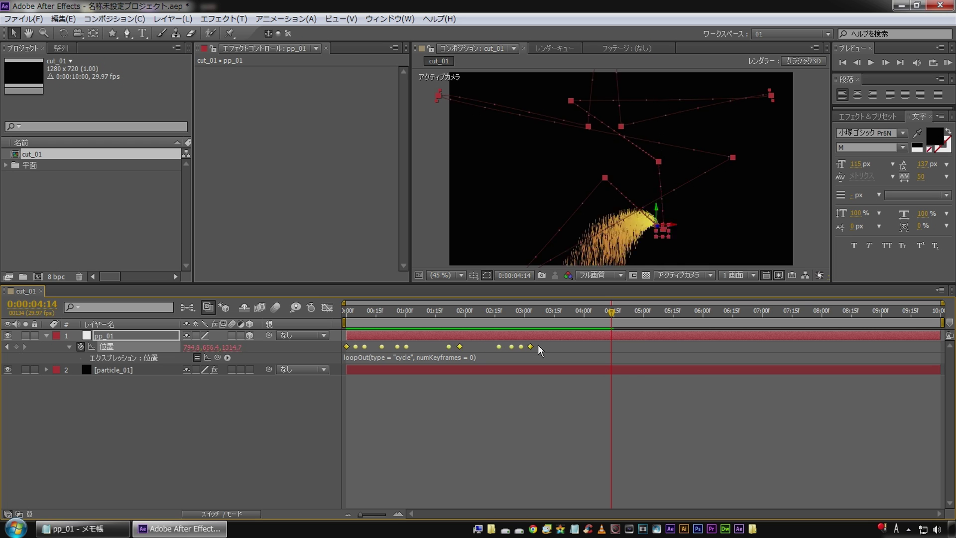
{"action": "left_click", "coordinate": [205, 389]}
{"action": "key", "text": "space"}
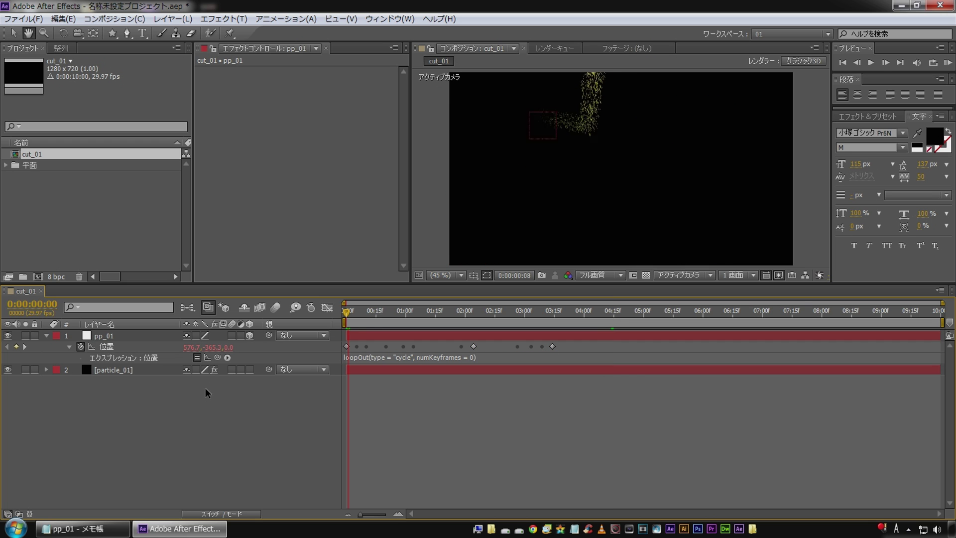